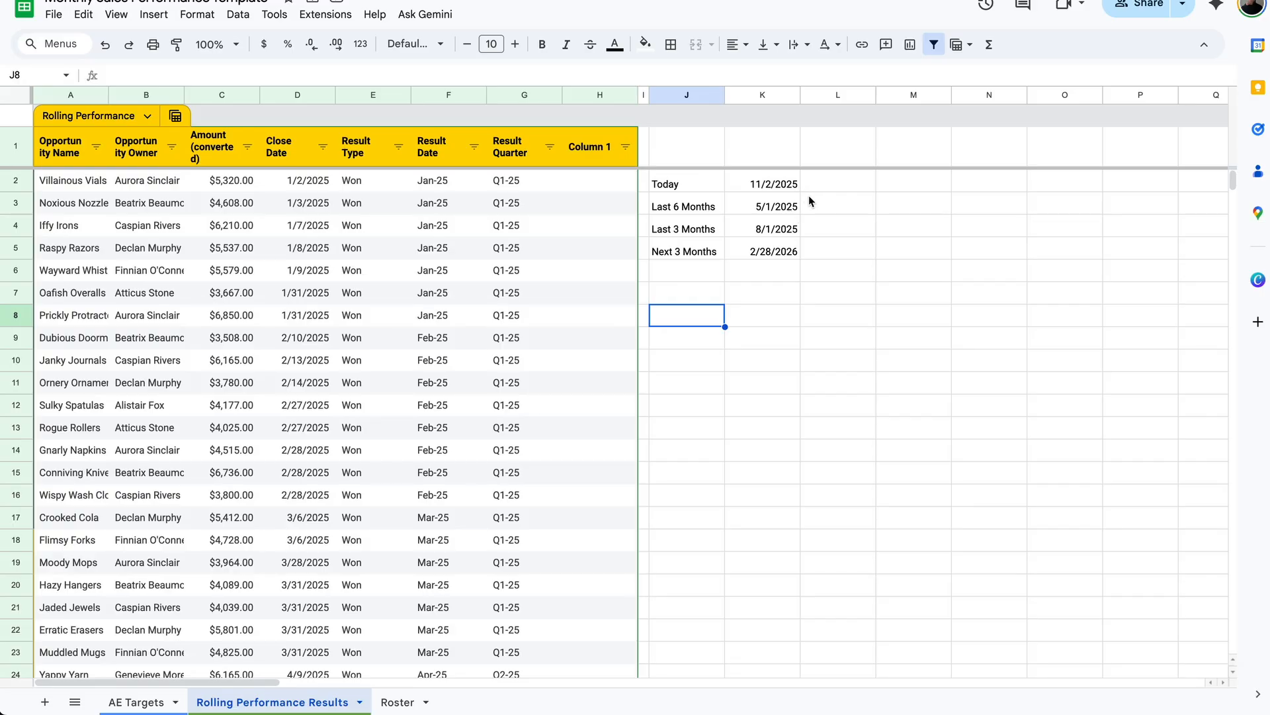
Step: Clear the dates next to Last 6 Months, Last 3 Months and Next 3 Months in K3:K5
left_click(805, 236)
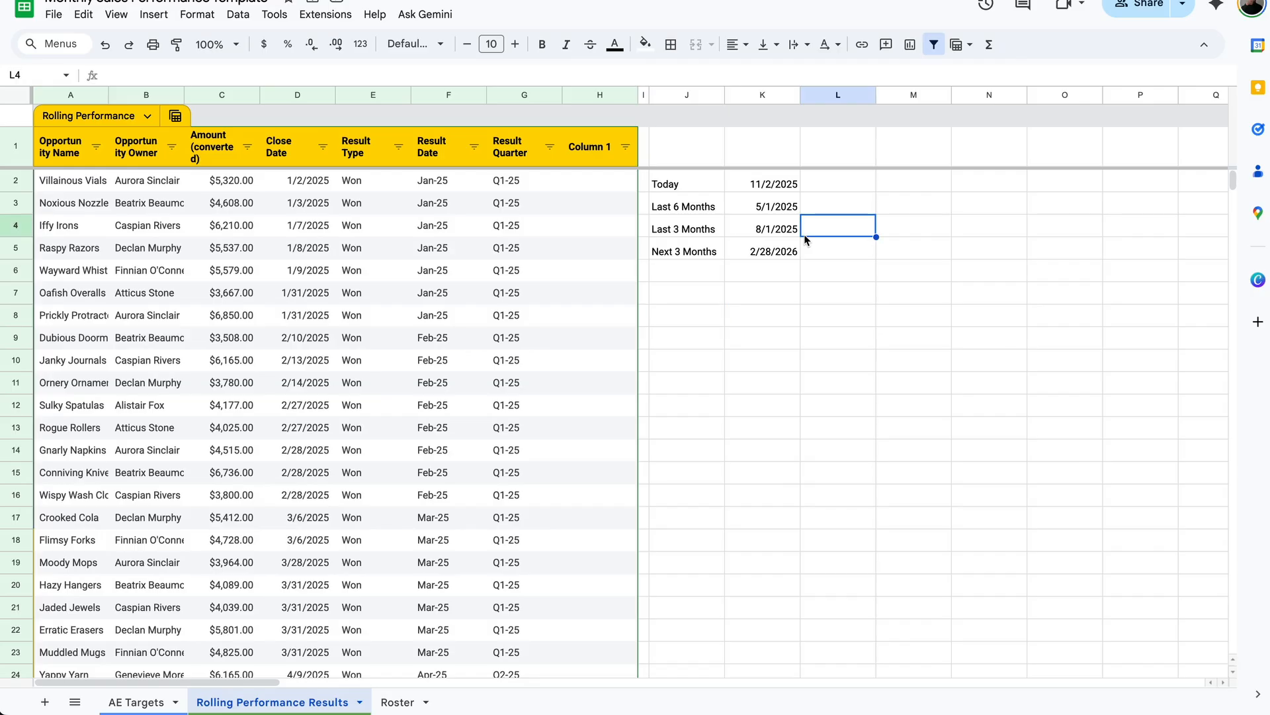
left_click(811, 256)
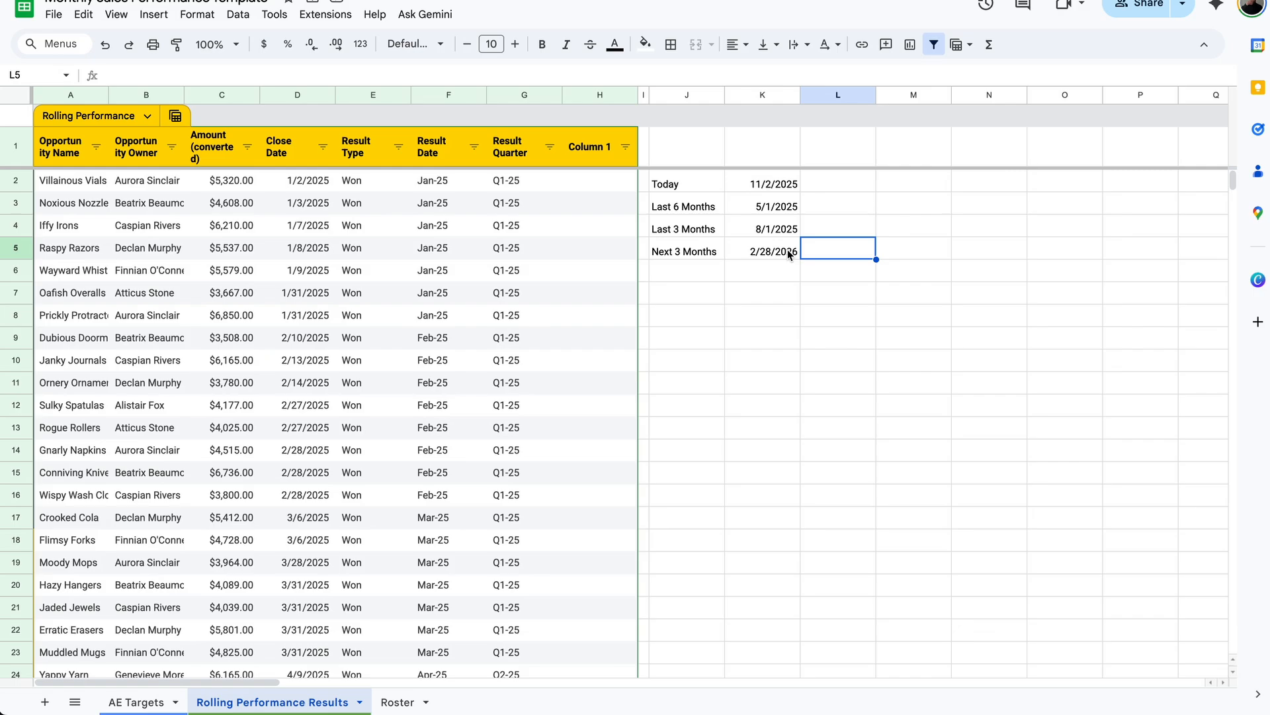
left_click_drag(788, 249, 777, 209)
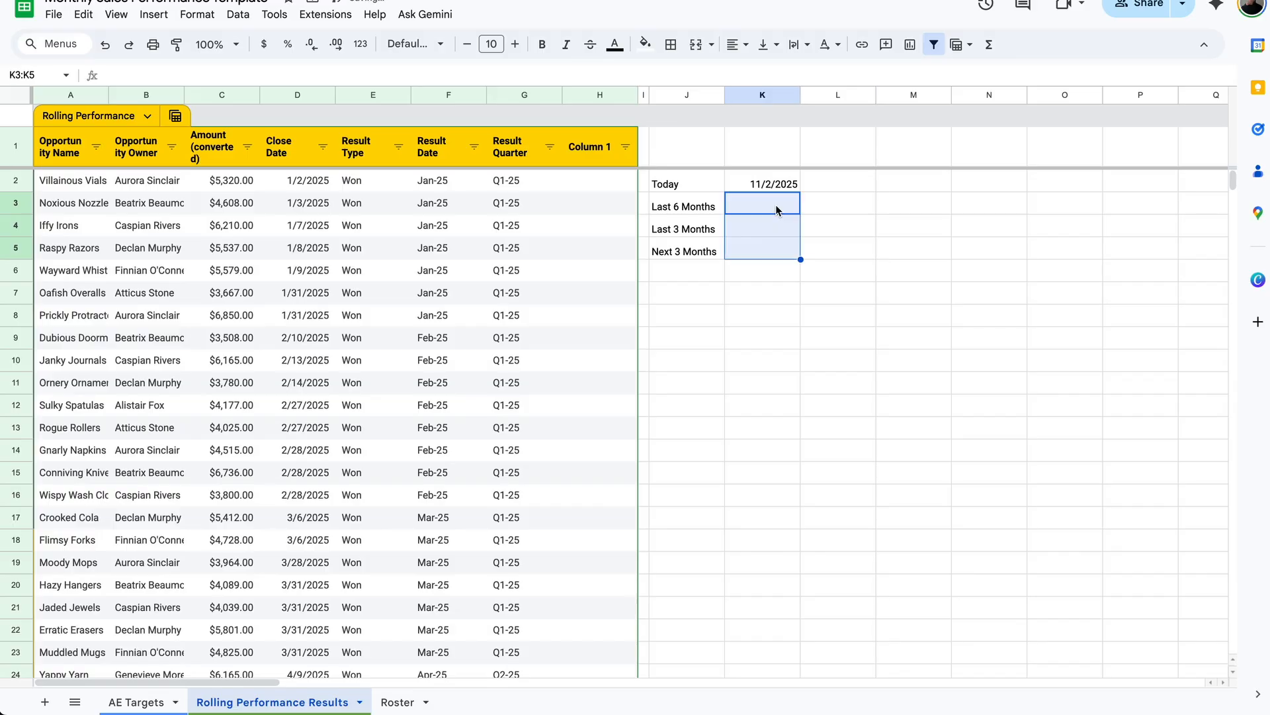
key("Delete")
Step: Enter the formula =EOMONTH(K2,0) in K3 for Last 6 Months
left_click(777, 209)
type("=")
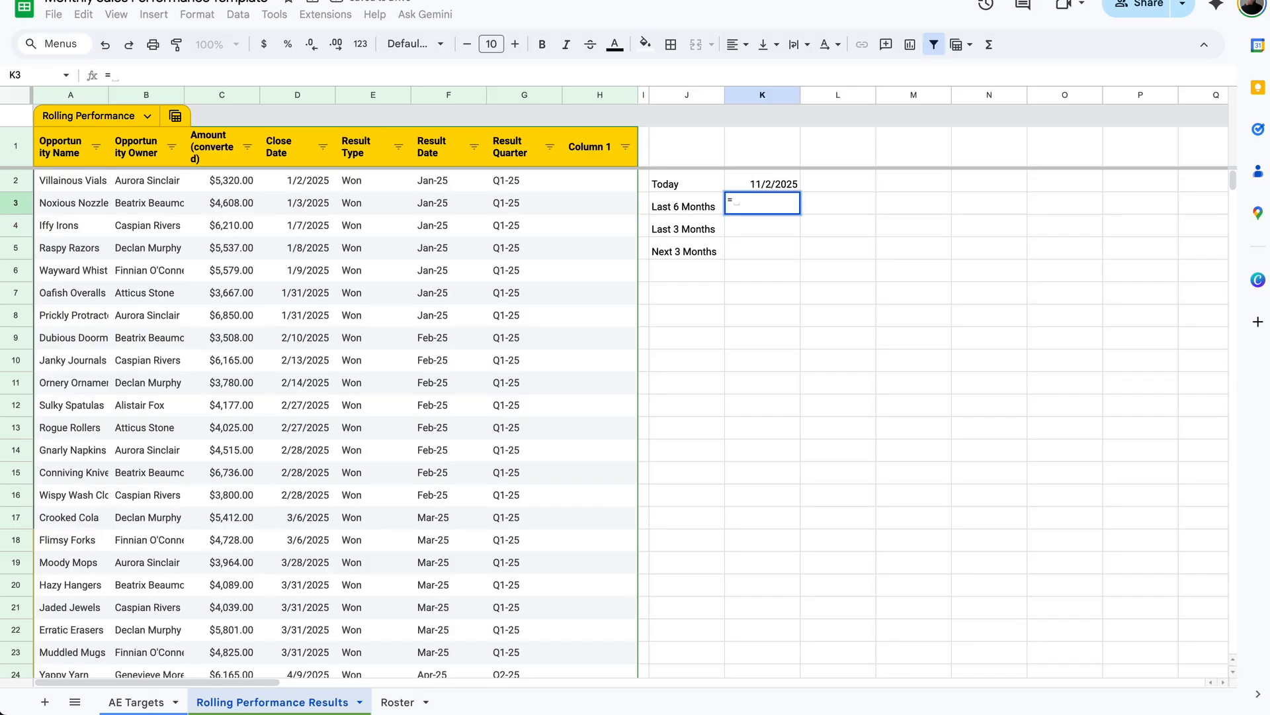
type("EOMONTH(")
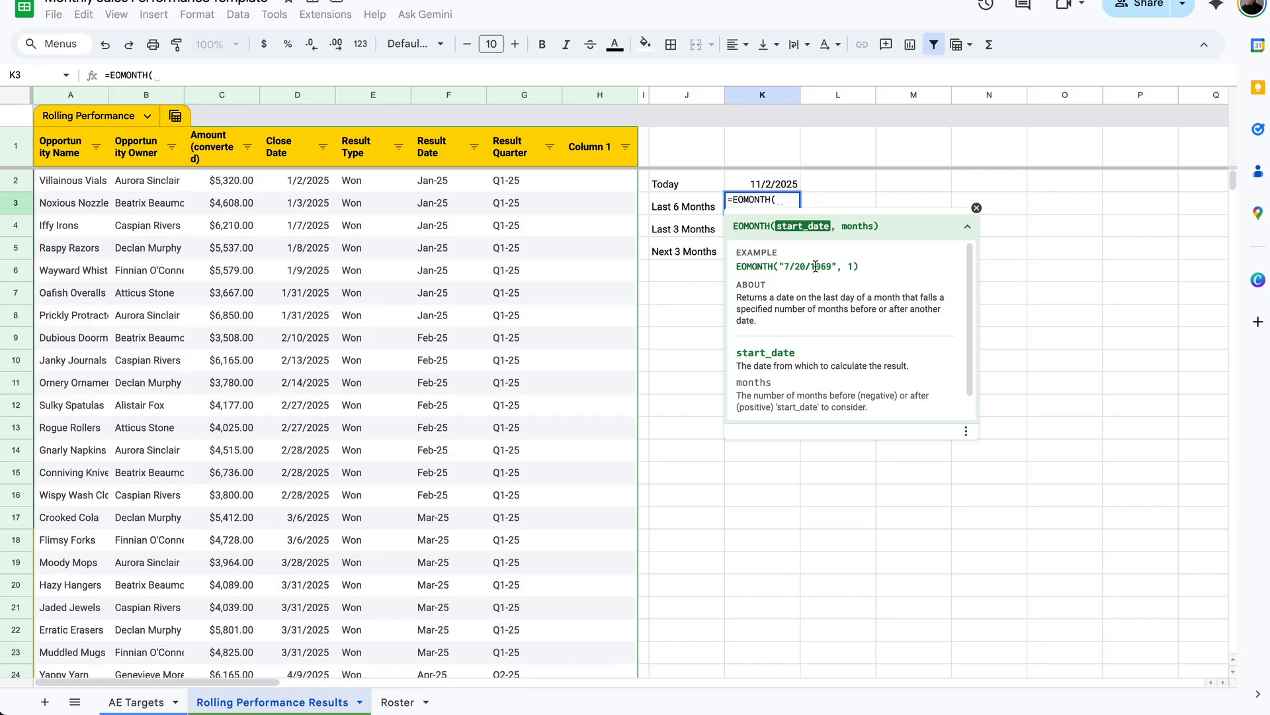
left_click(778, 188)
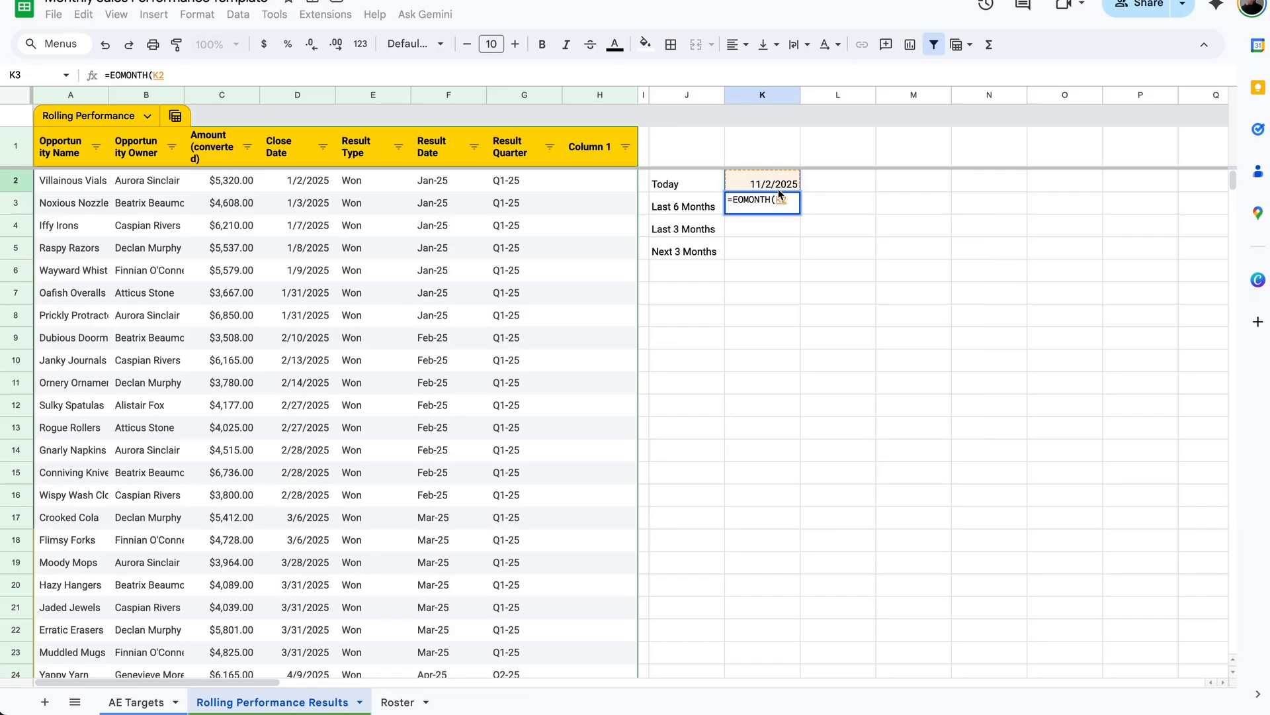
type(",0")
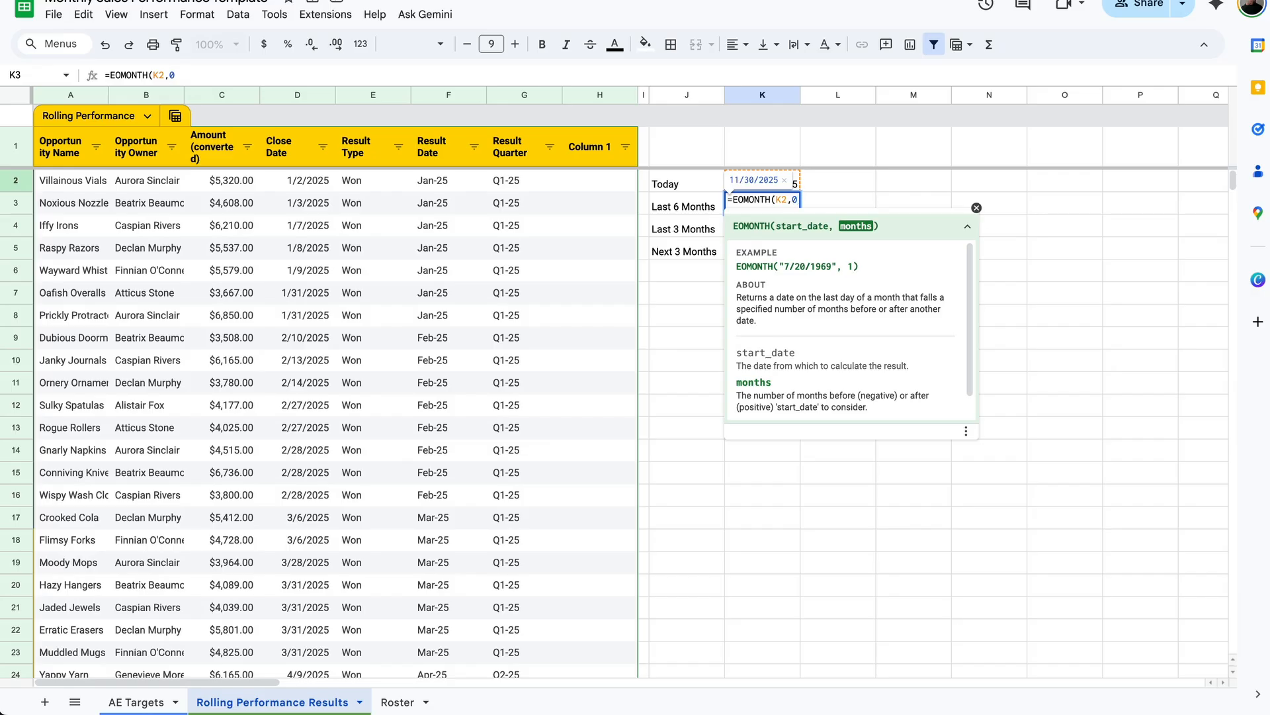
key("Return")
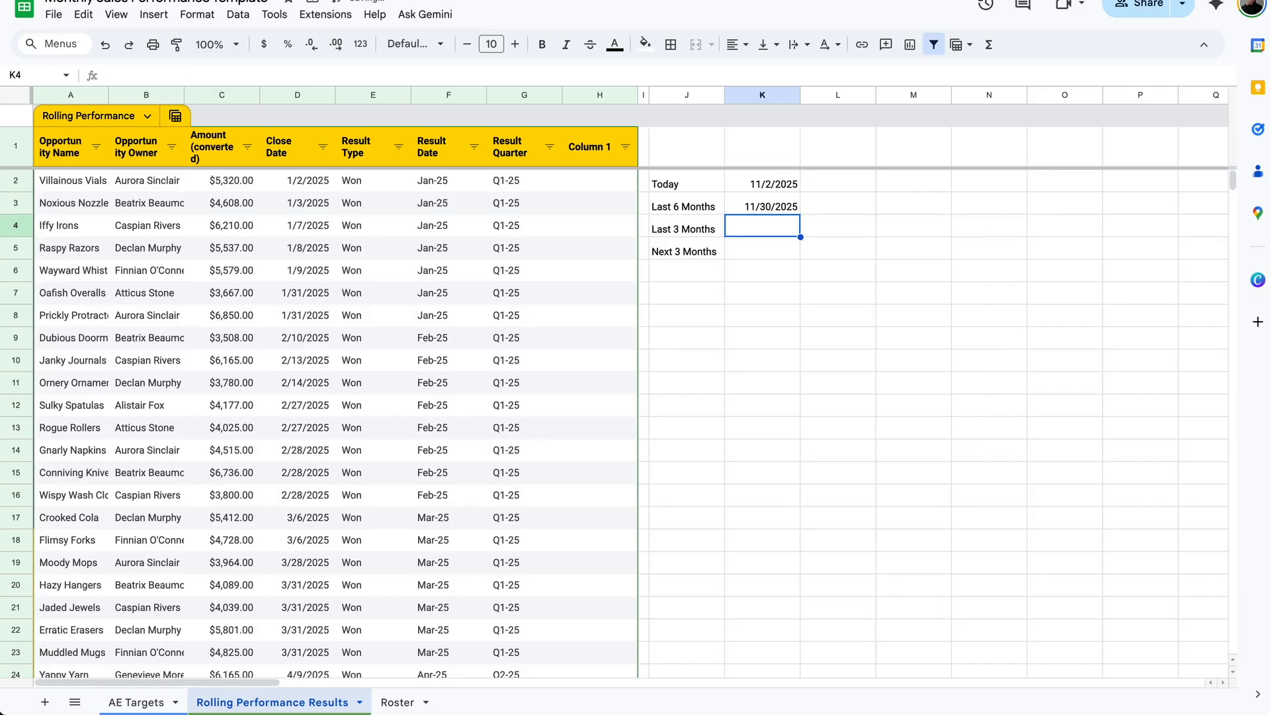
Step: Change the Today date in K2 to 10/30/2025 and check the end-of-month formula in K3
left_click(764, 206)
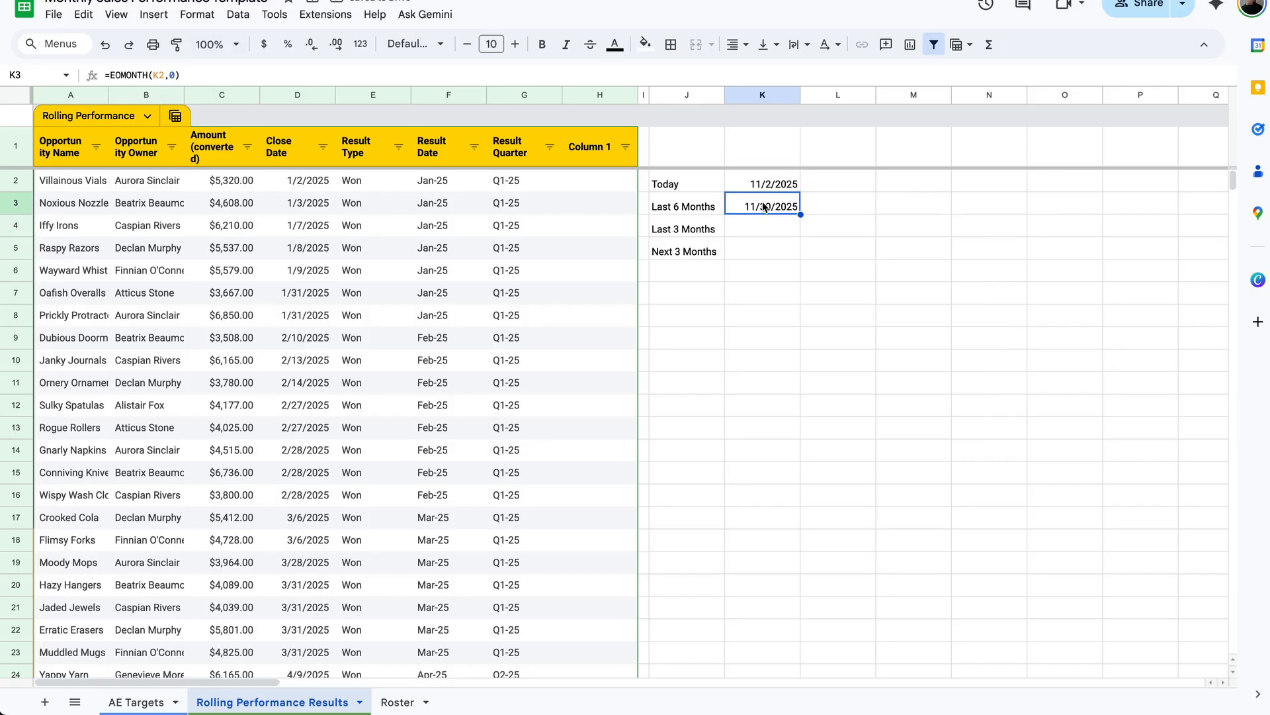
left_click(773, 189)
double_click(773, 190)
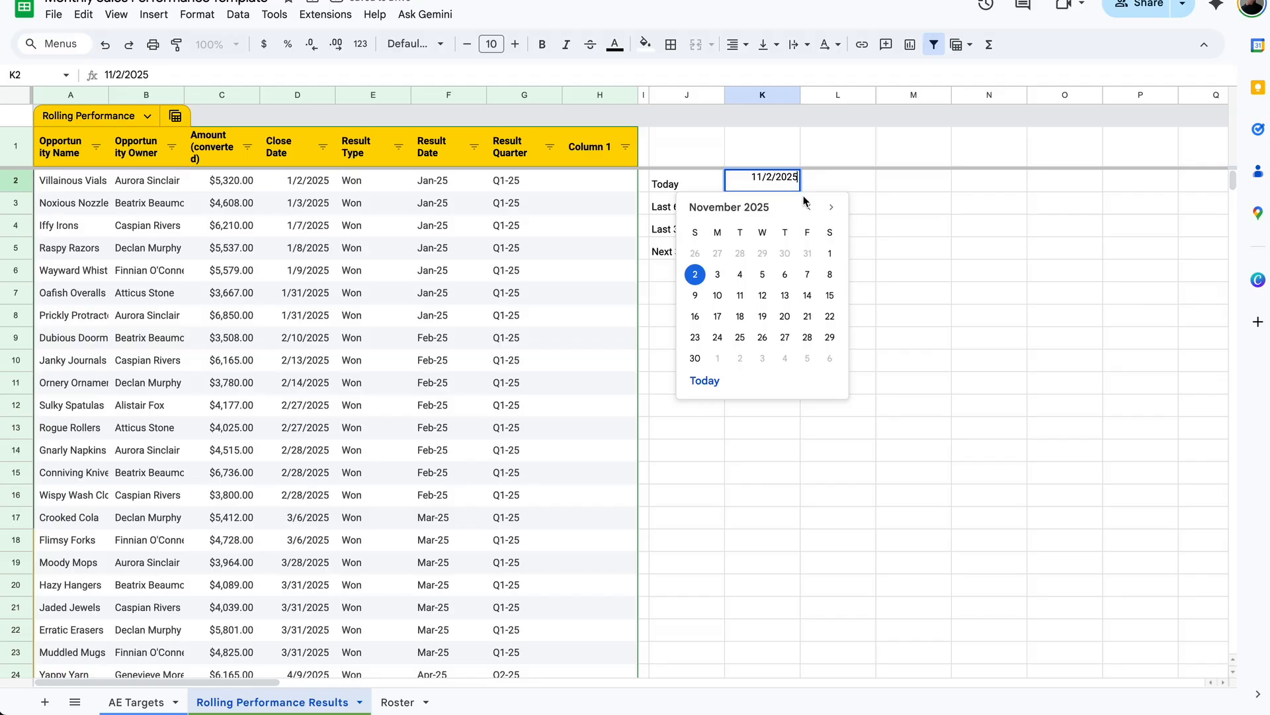
left_click(785, 254)
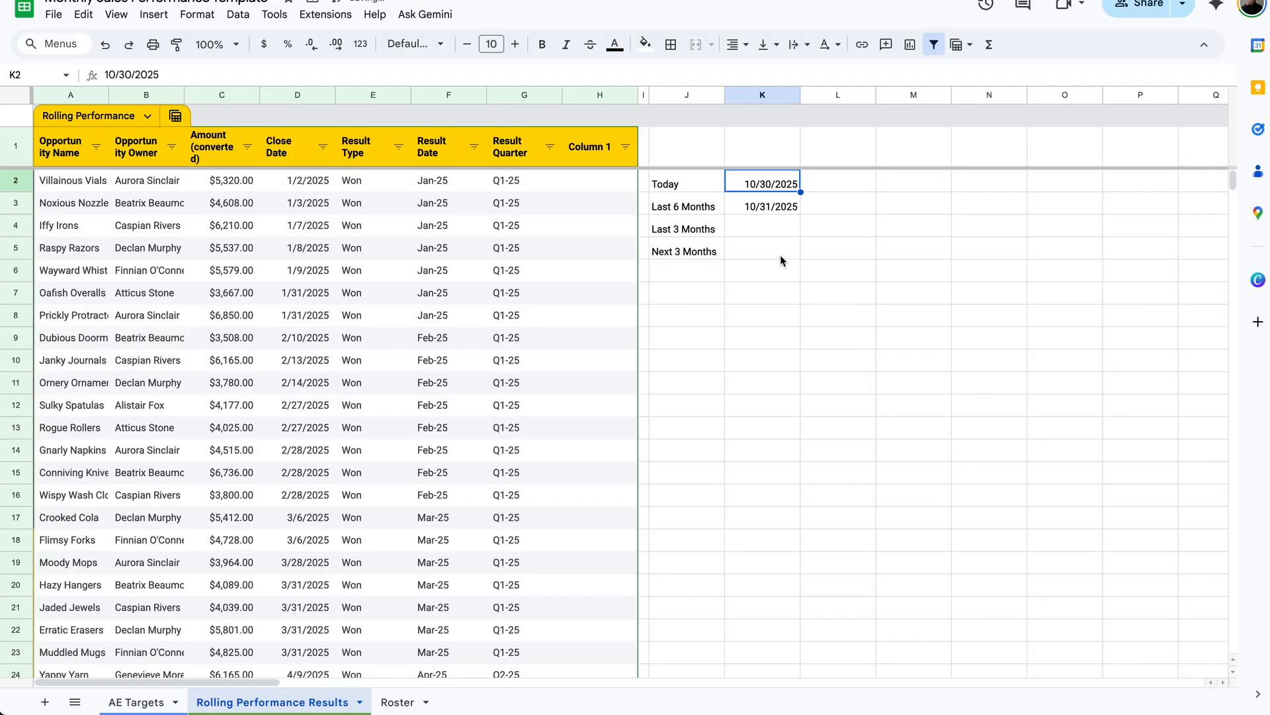
left_click(774, 218)
left_click(775, 209)
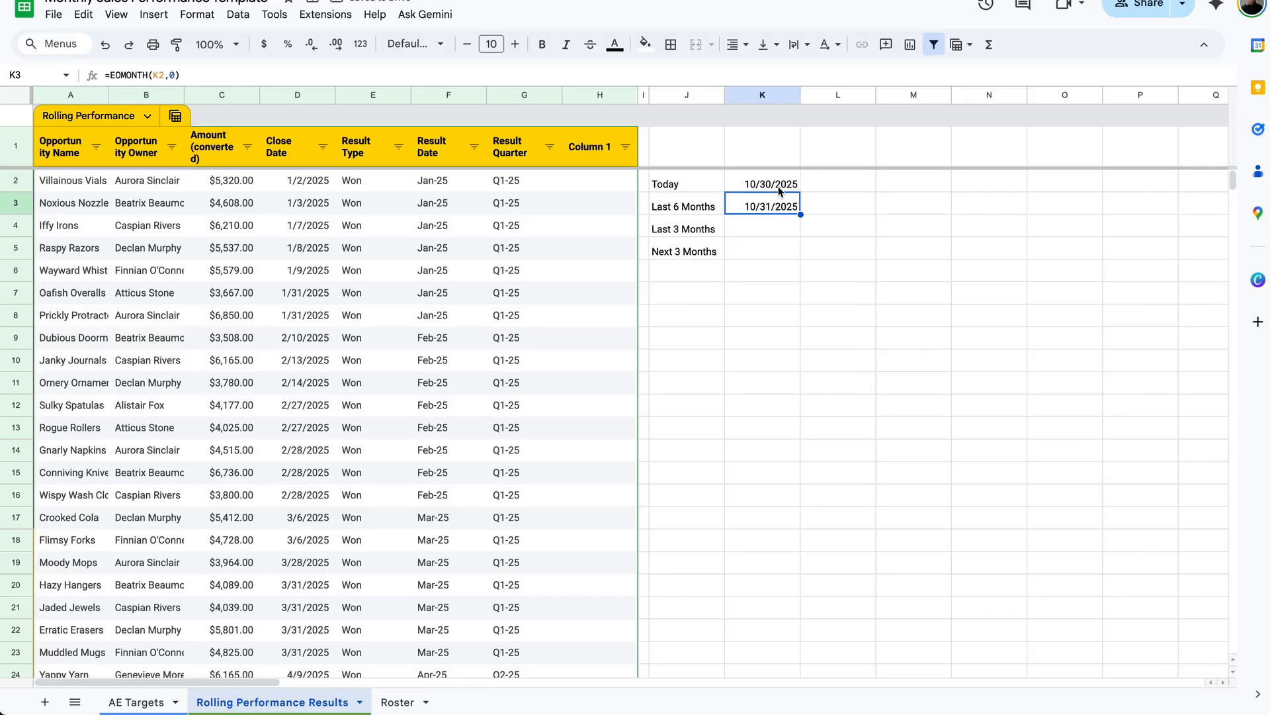
Step: Change the Today date in K2 to 12/6/2025 and check the date calculated in K3
double_click(780, 192)
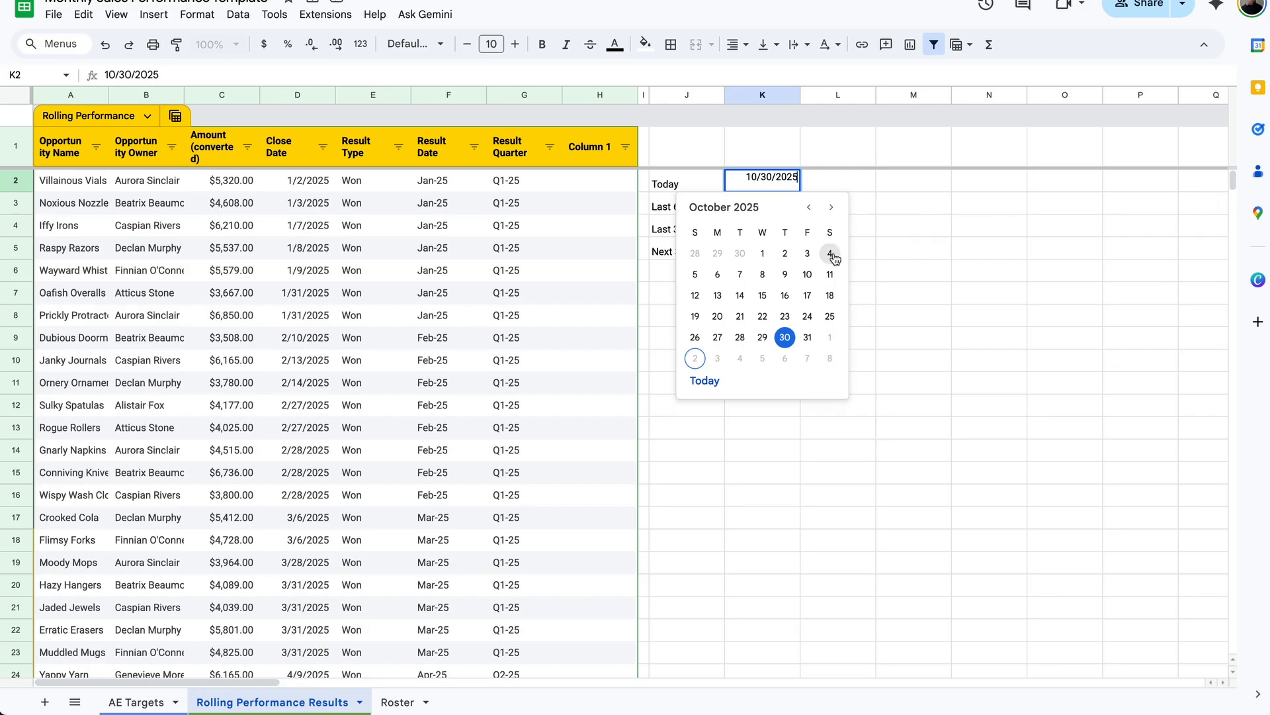
left_click(833, 209)
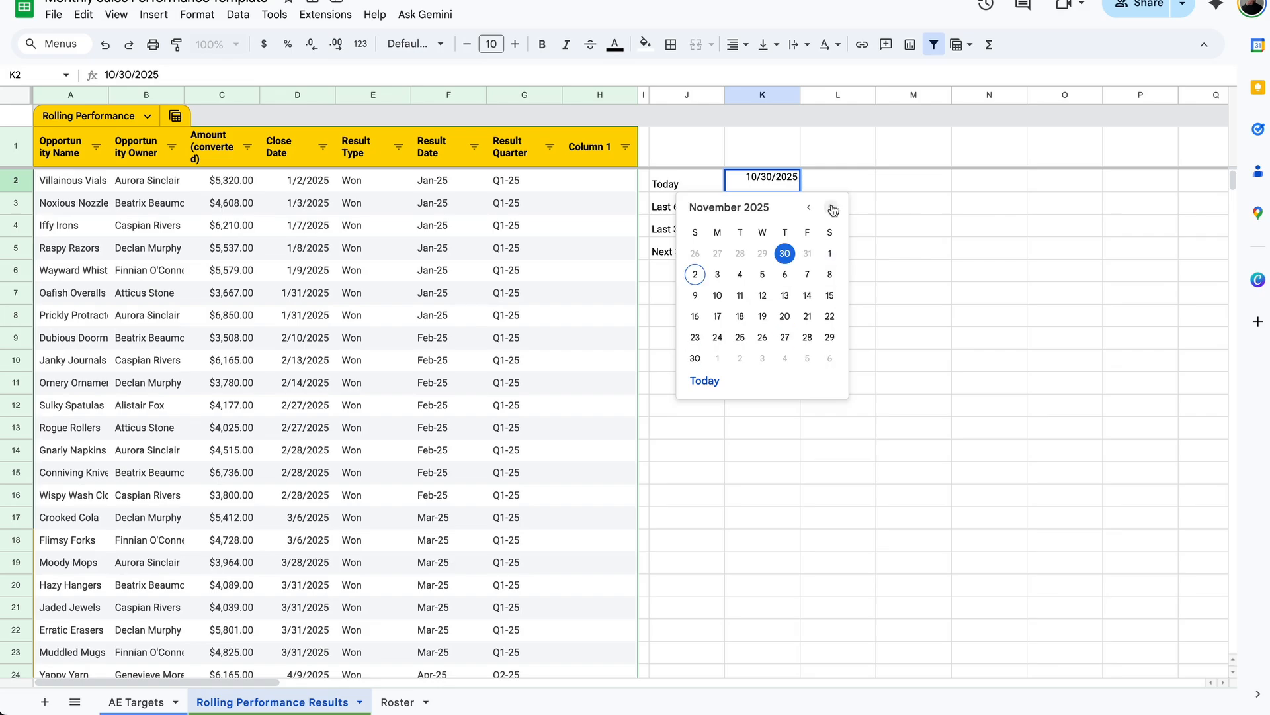
left_click(826, 361)
left_click(788, 209)
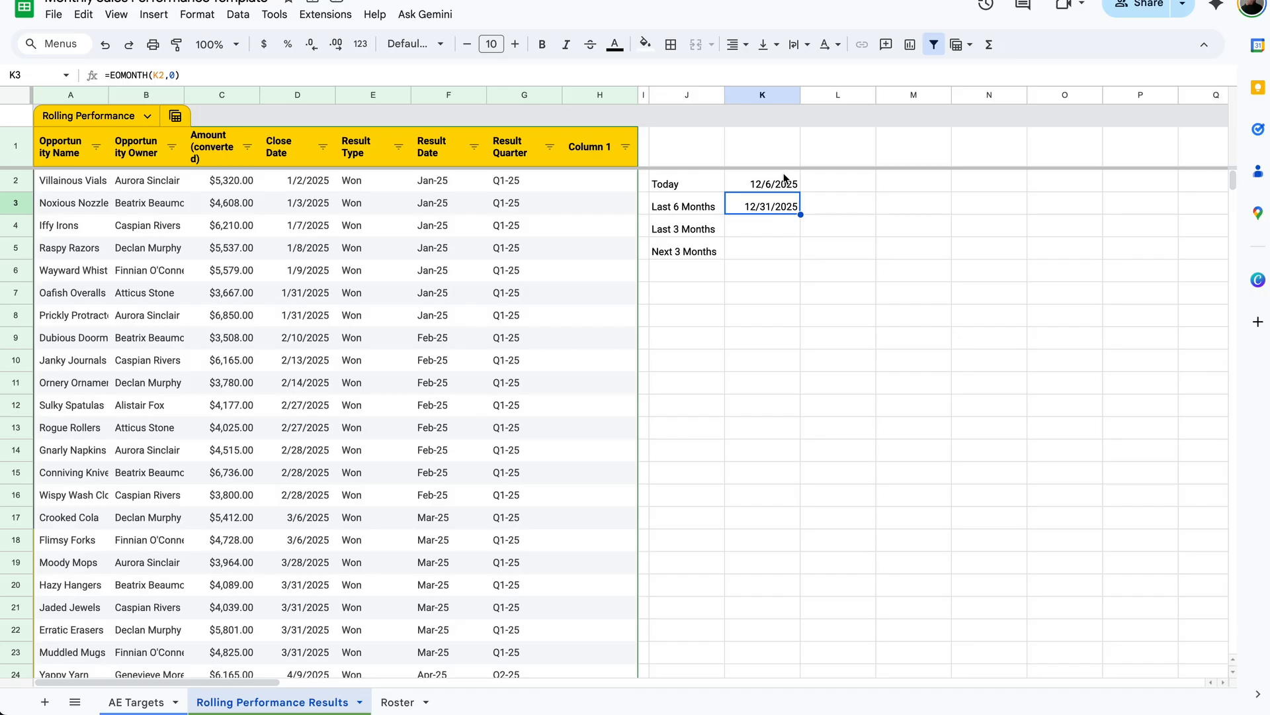
left_click(782, 186)
Step: Set the months argument of the EOMONTH formula in K3 to -2
left_click(777, 209)
double_click(173, 75)
type("-2")
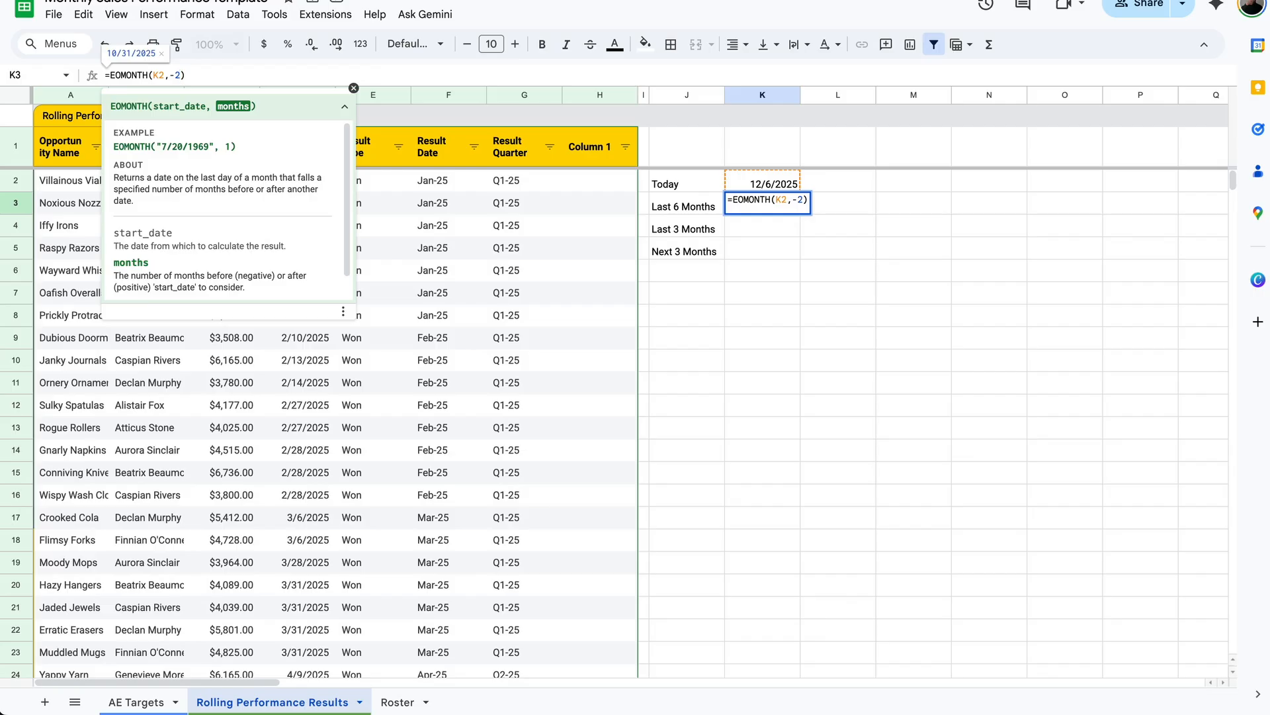
key("Return")
left_click(787, 212)
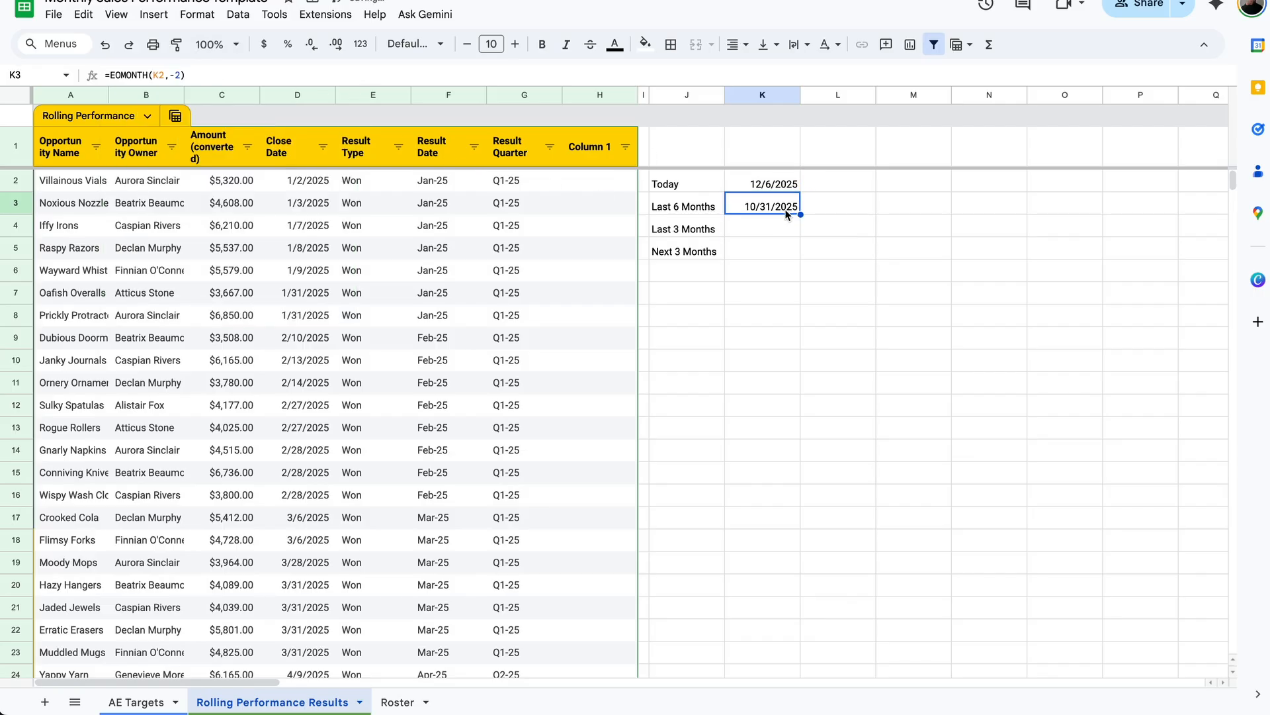
Step: Set the Today date in K2 to 11/2/2025
double_click(783, 184)
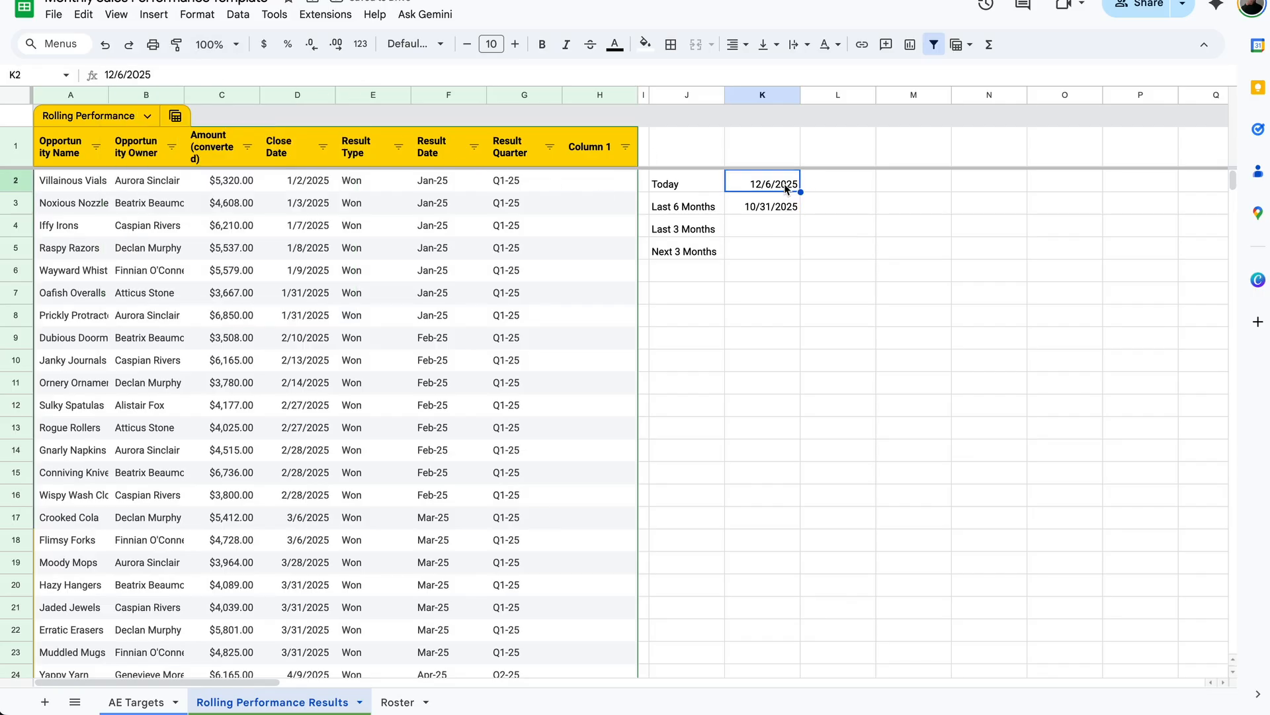
left_click(808, 207)
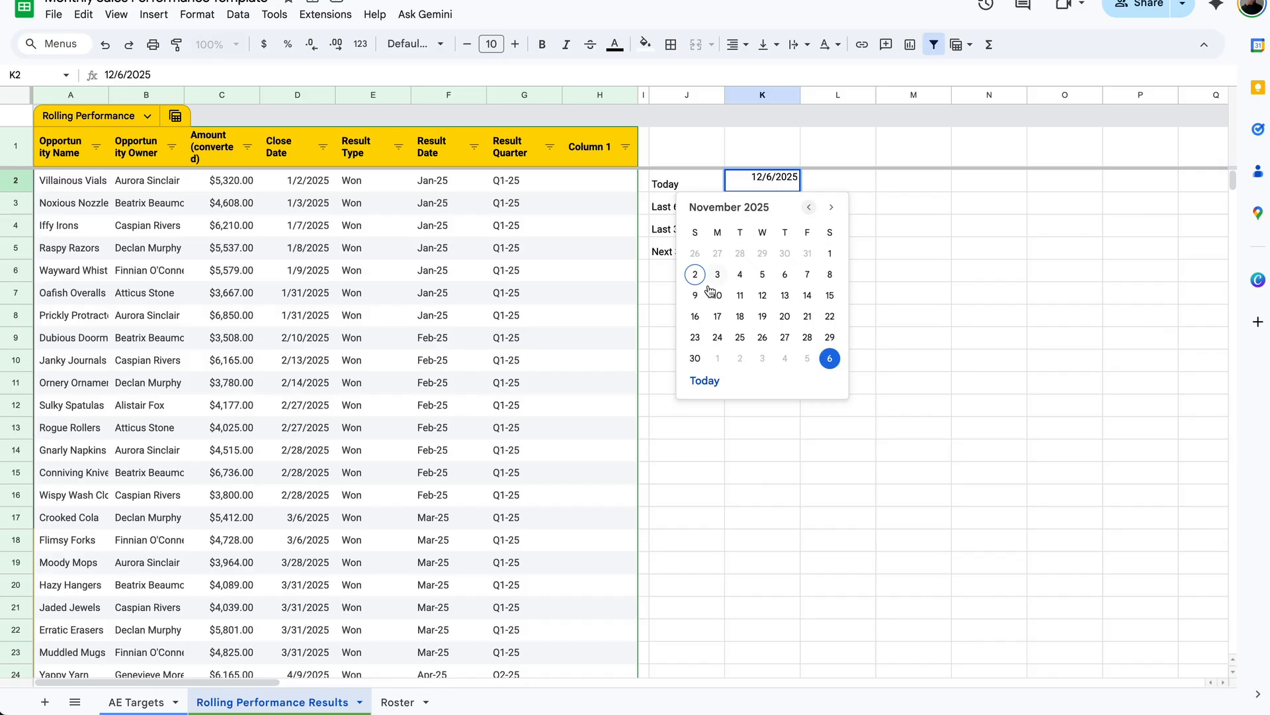
left_click(695, 274)
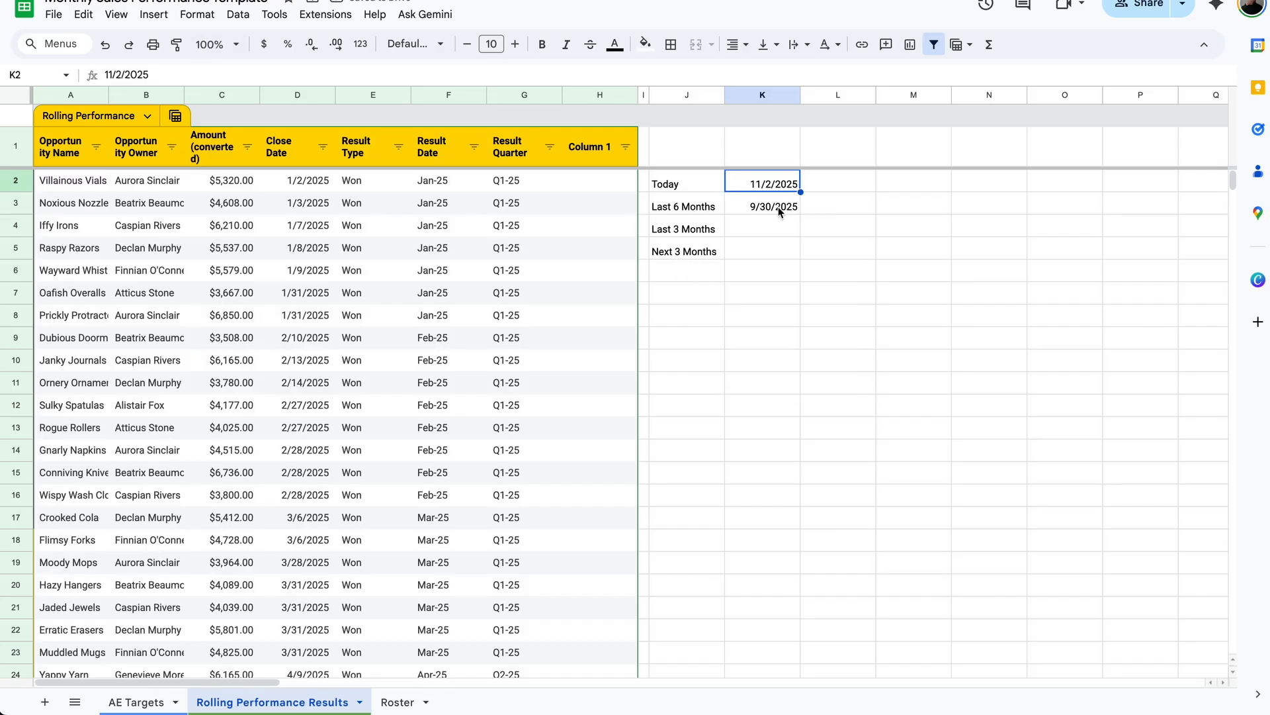
Step: Add +1 to the end of the K3 formula so it reads =EOMONTH(K2,-2)+1
left_click(774, 207)
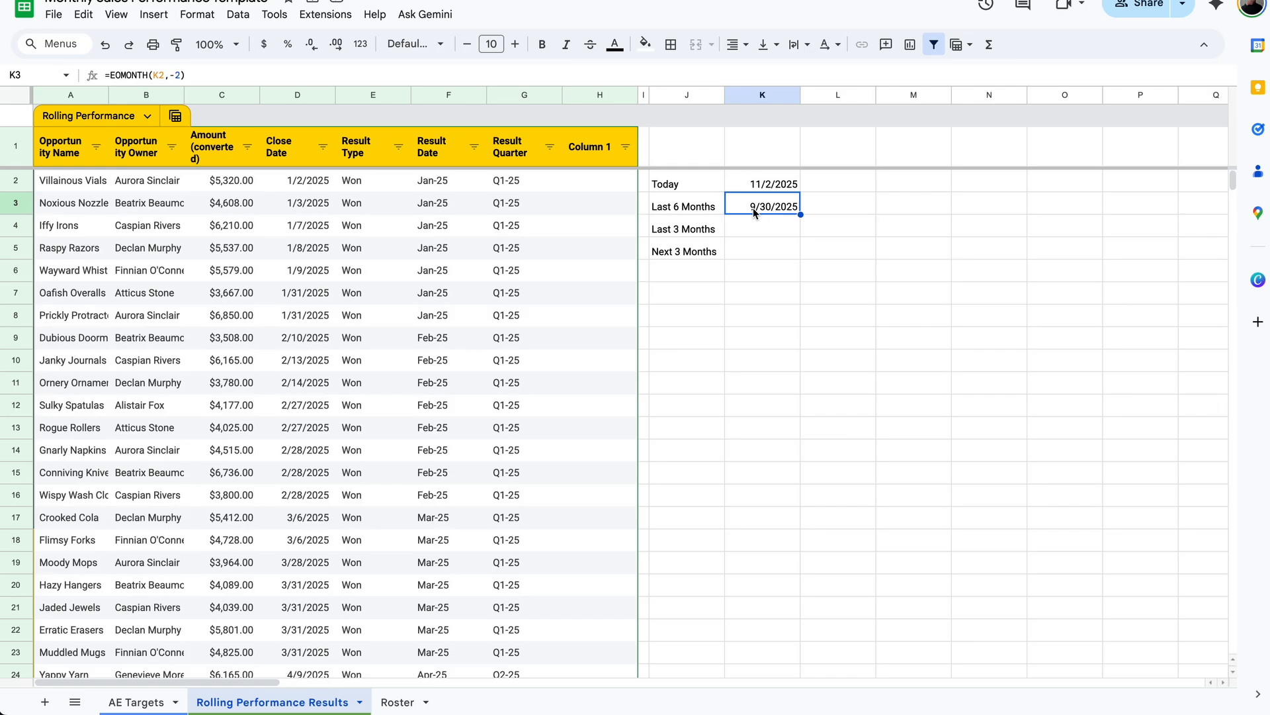
key("Return")
type("+")
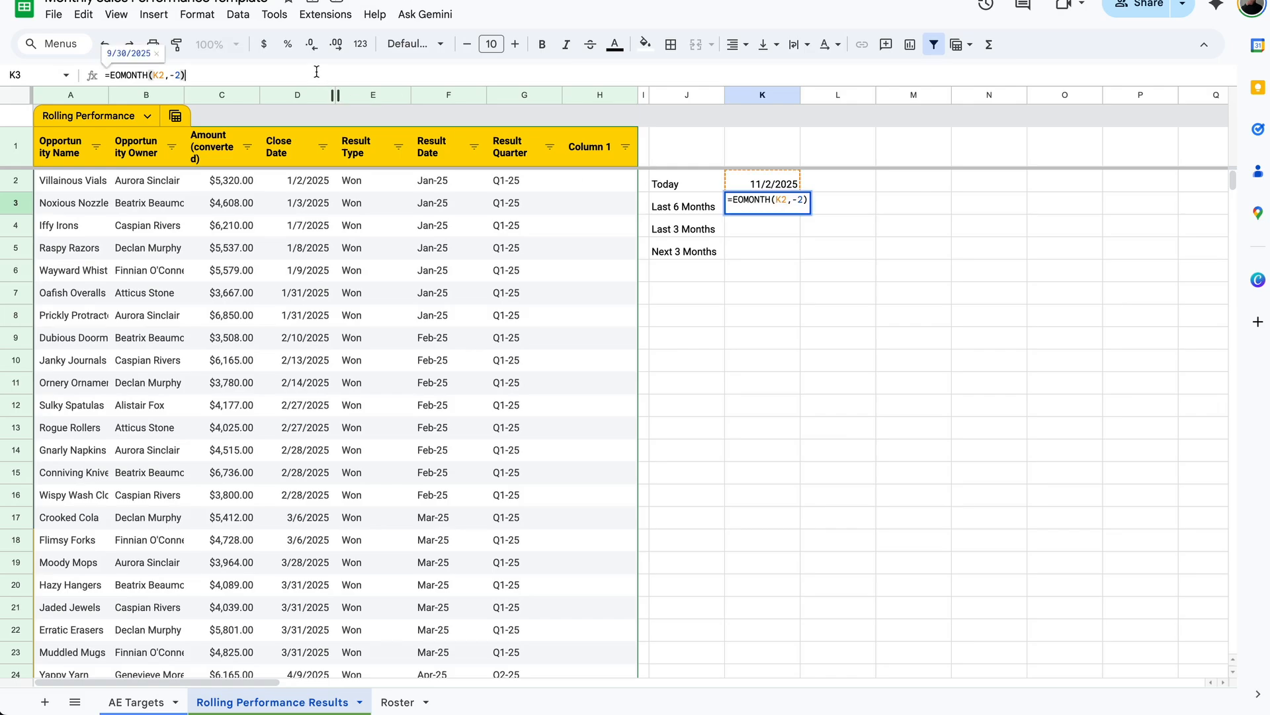
type("1")
key("Return")
left_click(739, 205)
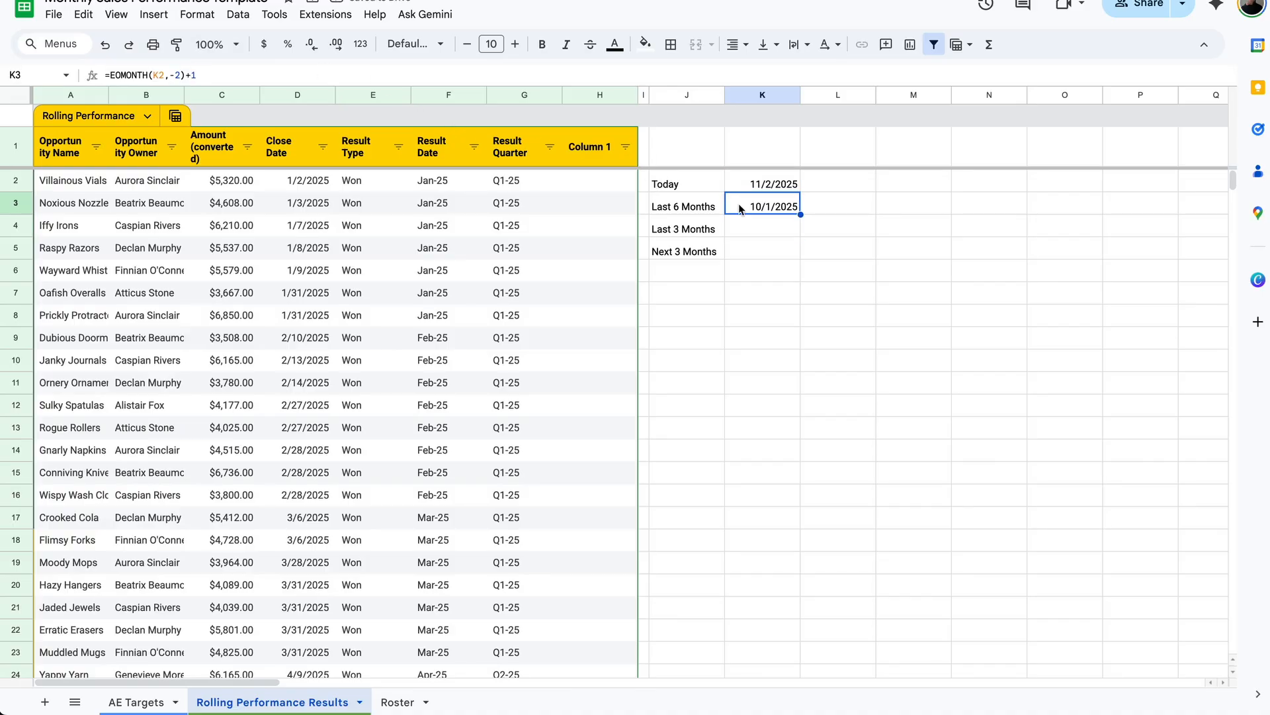
Step: Set the months argument in the Last 6 Months formula to -7, making it =EOMONTH(K2,-7)+1
key("Left")
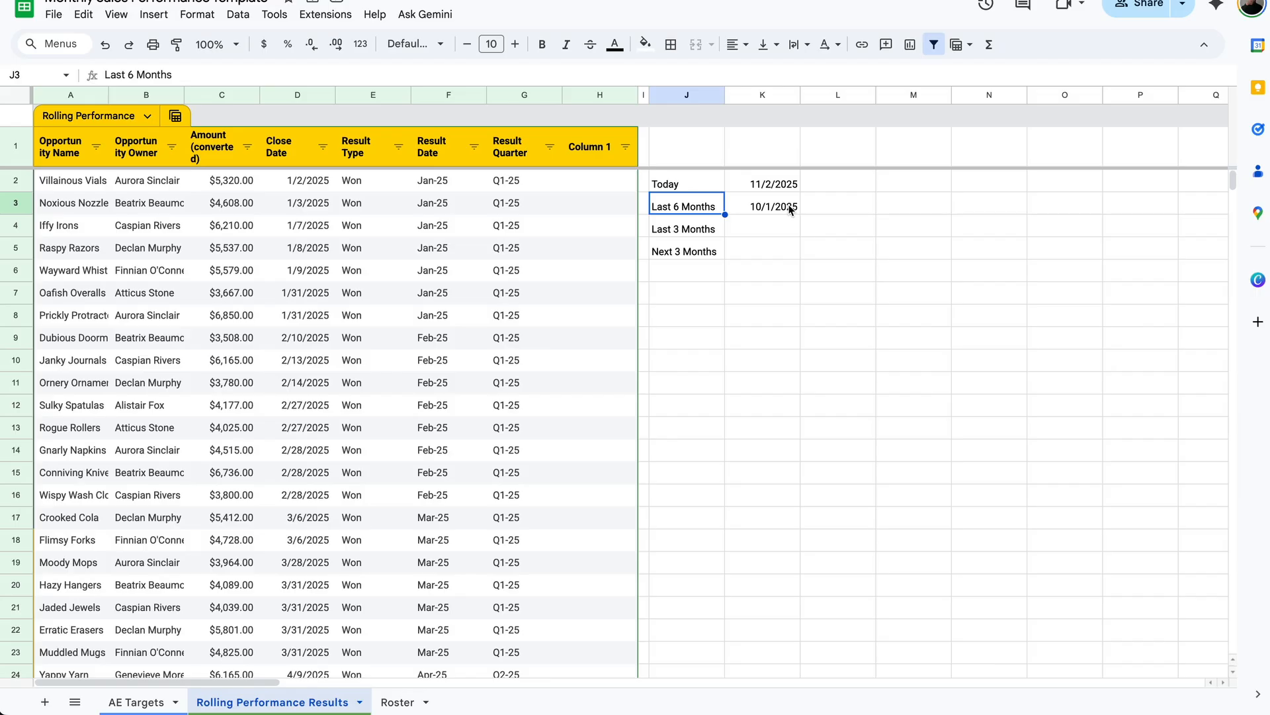
left_click(791, 210)
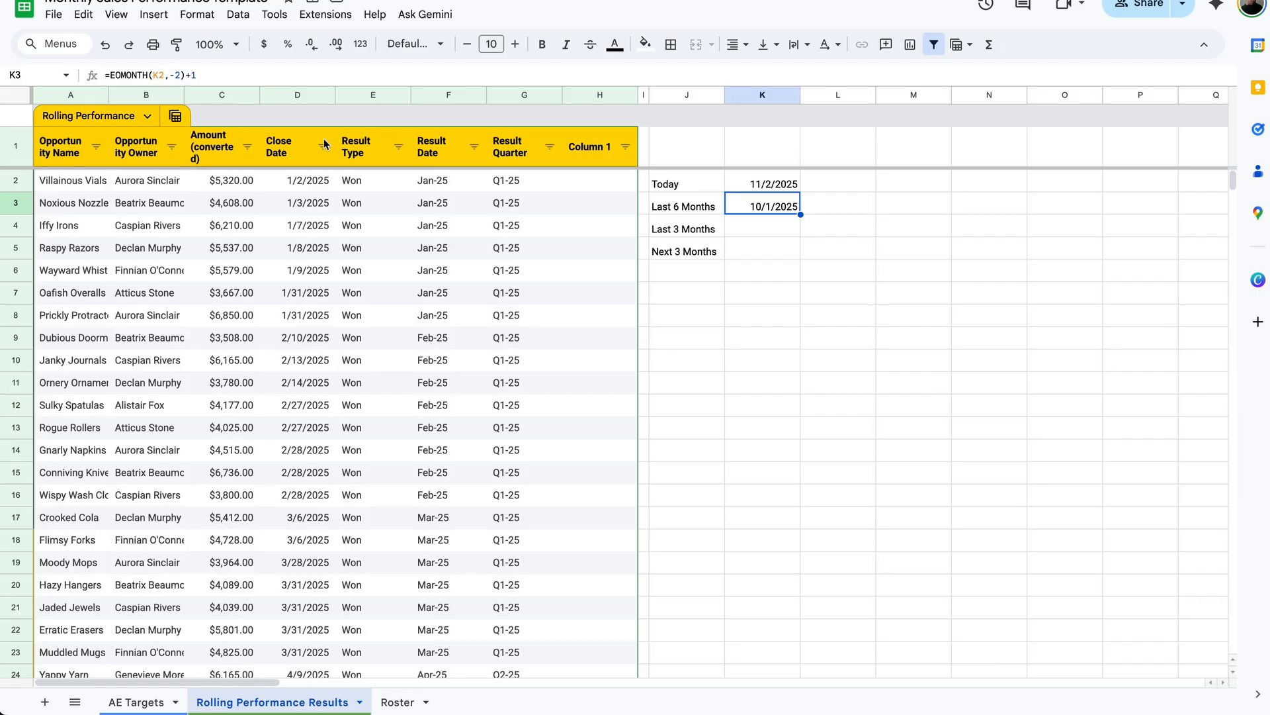
left_click(179, 75)
key("BackSpace")
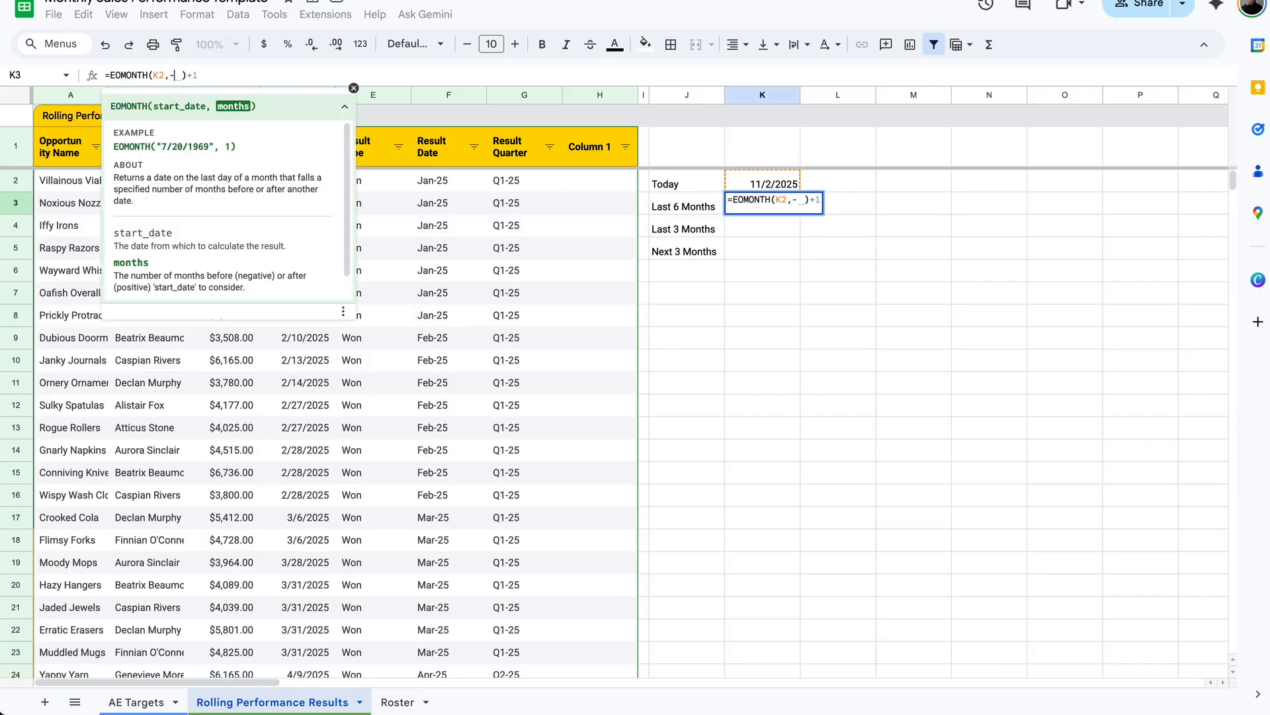
type("7")
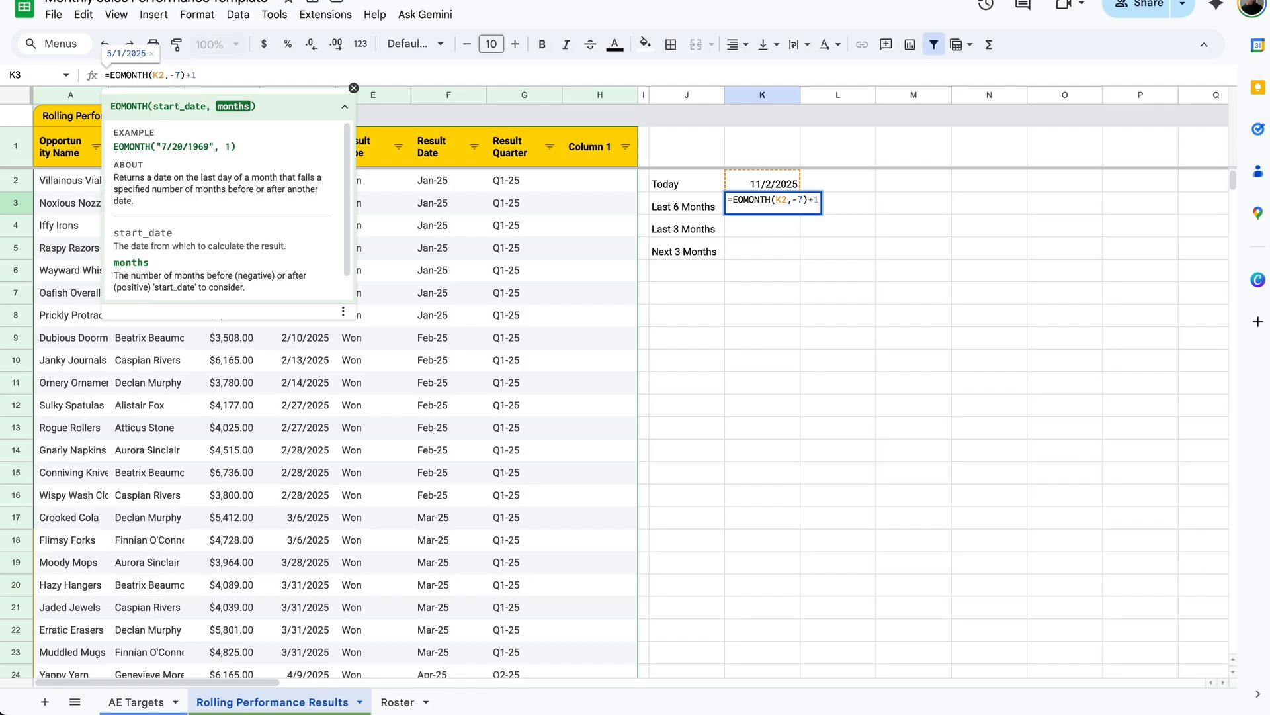
key("Return")
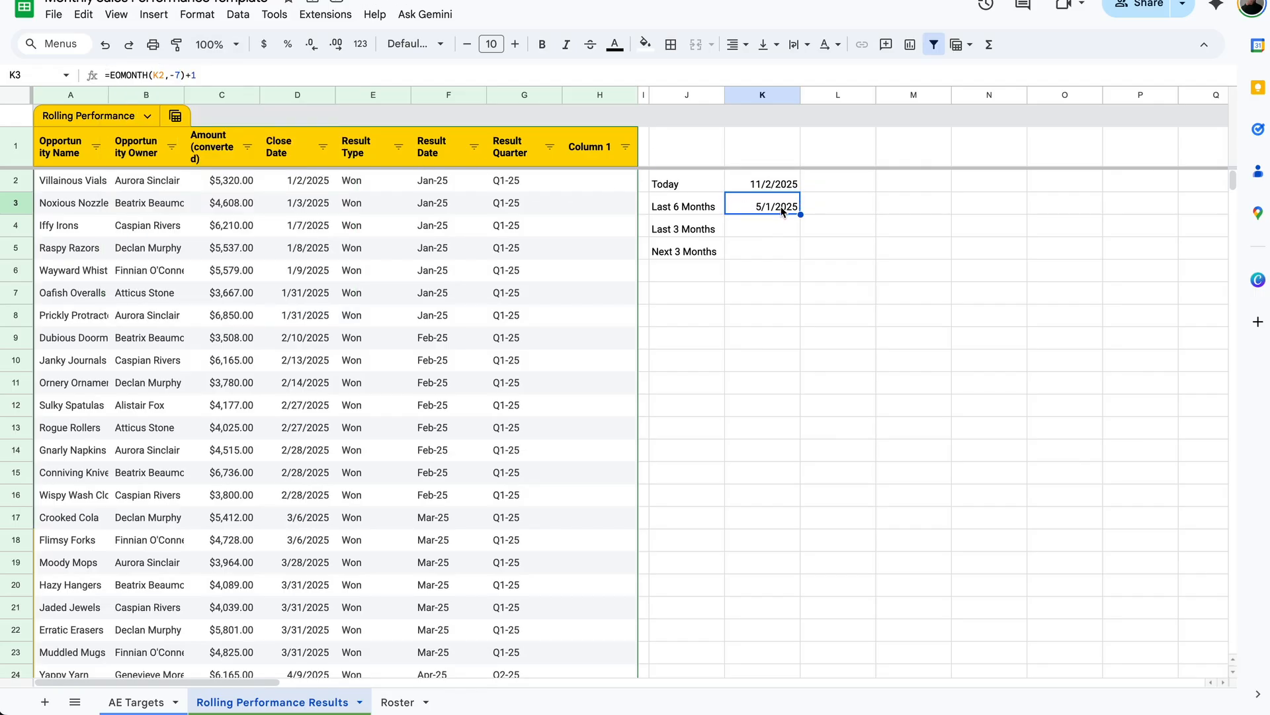
Step: Enter =FILTER(A:H,D:D>=K3) in J8 to return the opportunities with close dates on or after the Last 6 Months date
left_click(709, 318)
type("=FILTER(")
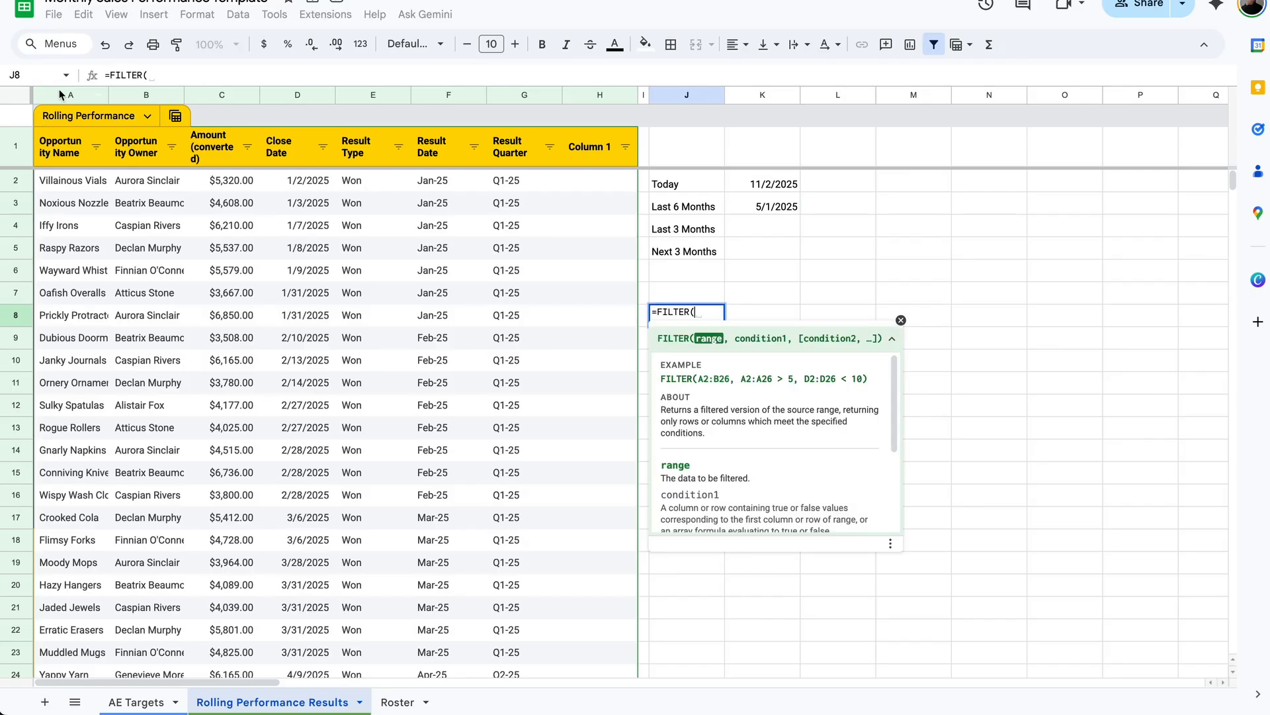
left_click_drag(63, 95, 602, 97)
type(",")
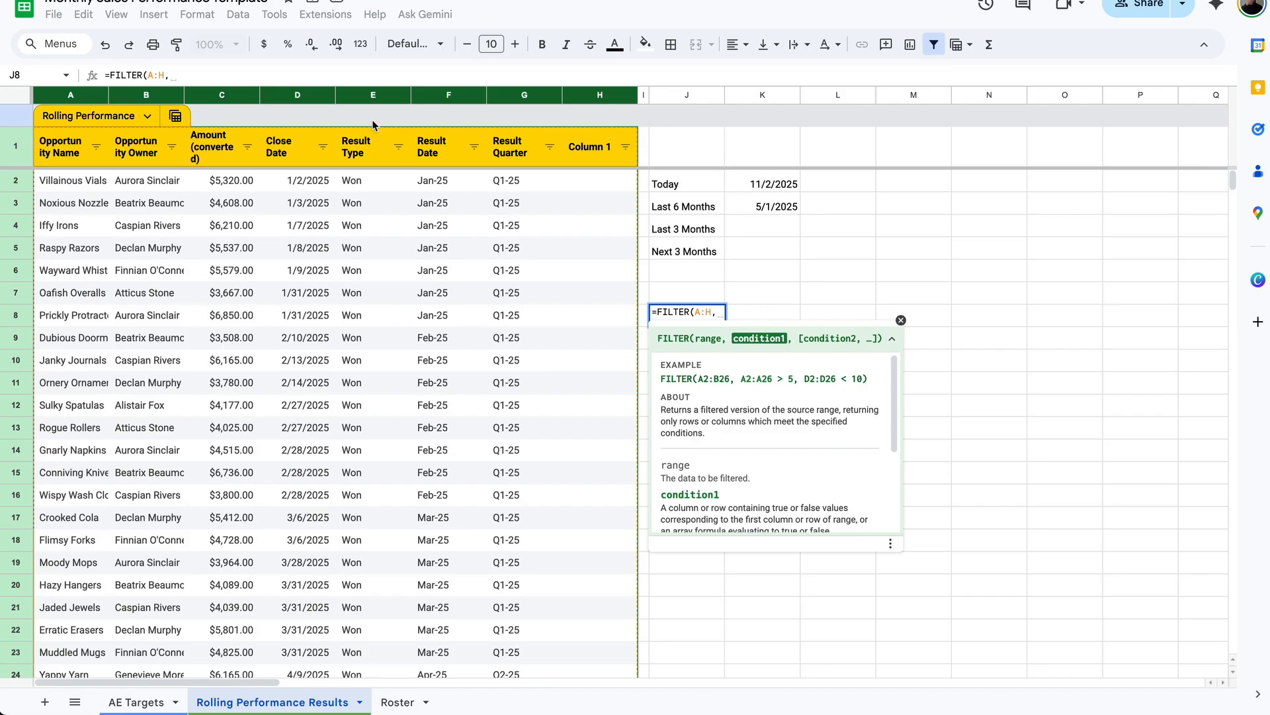
left_click(303, 96)
type(">=")
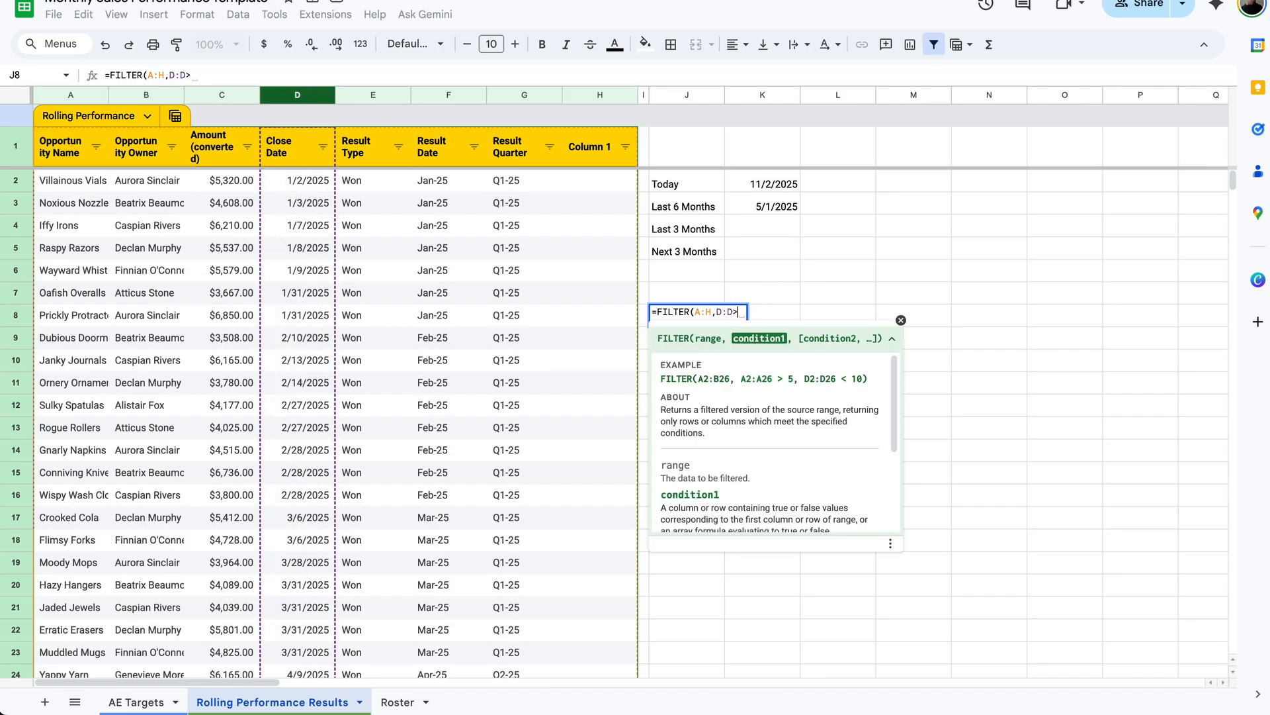
left_click(794, 207)
key("Return")
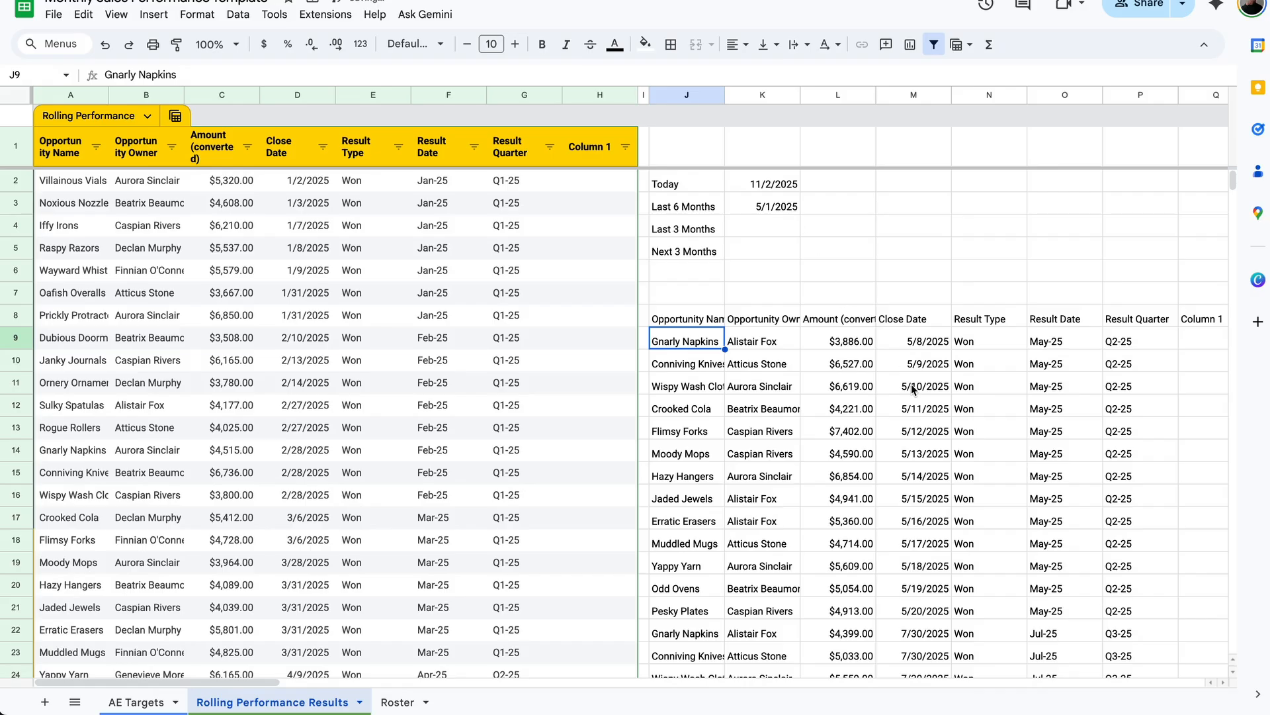
Step: Review the filtered close dates and set the Today date in K2 to 11/3/2025
left_click_drag(933, 342, 930, 453)
double_click(771, 180)
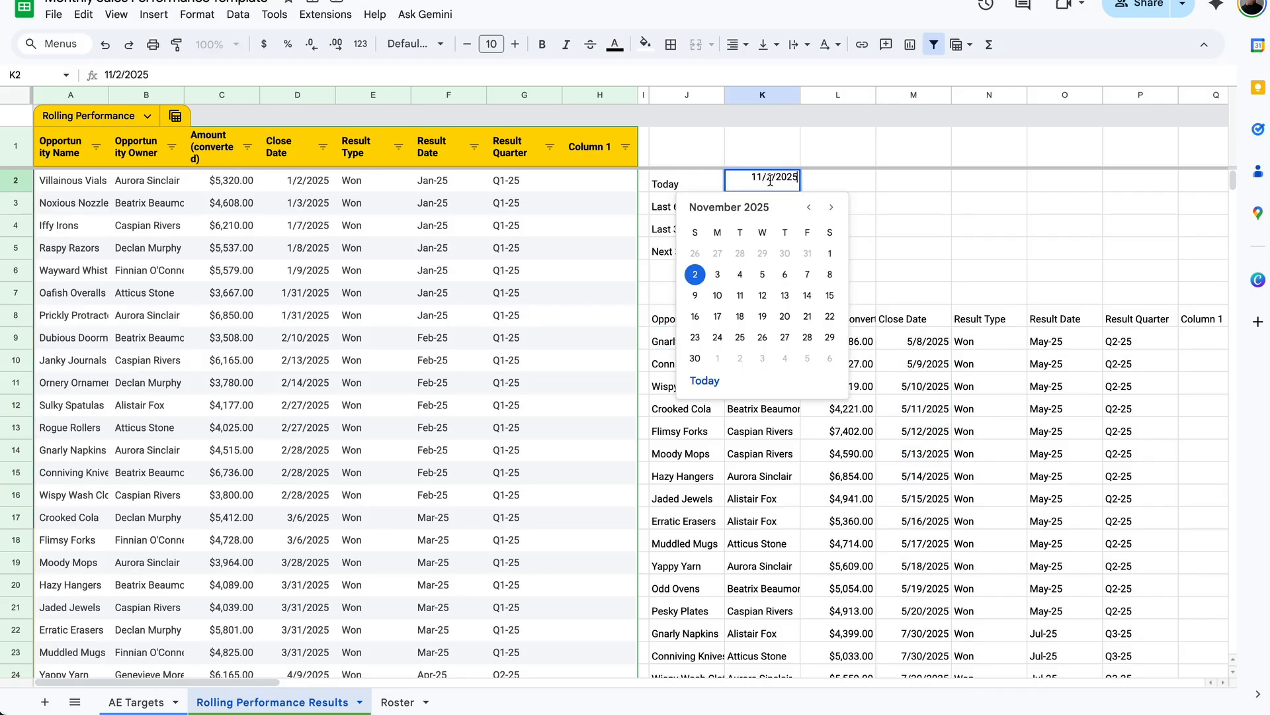
left_click(719, 276)
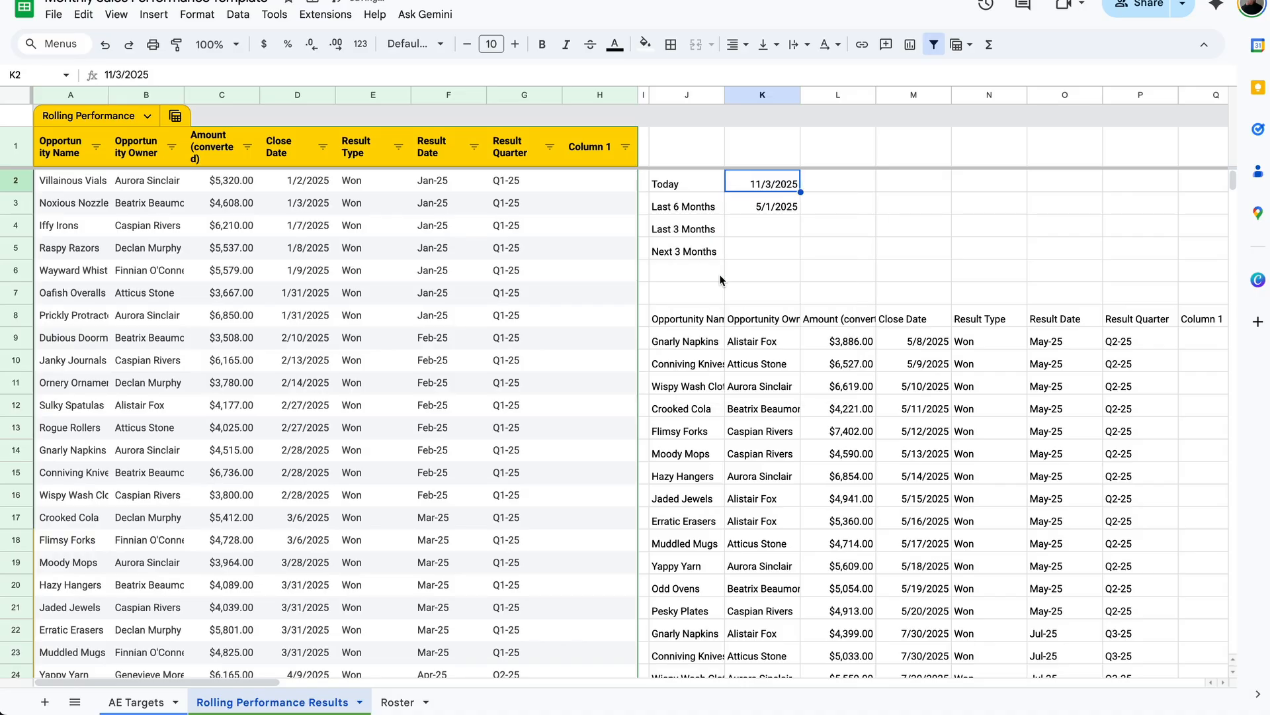
Step: Set the Today date in K2 to 10/30/2025 and check the close dates in the filtered results
double_click(788, 183)
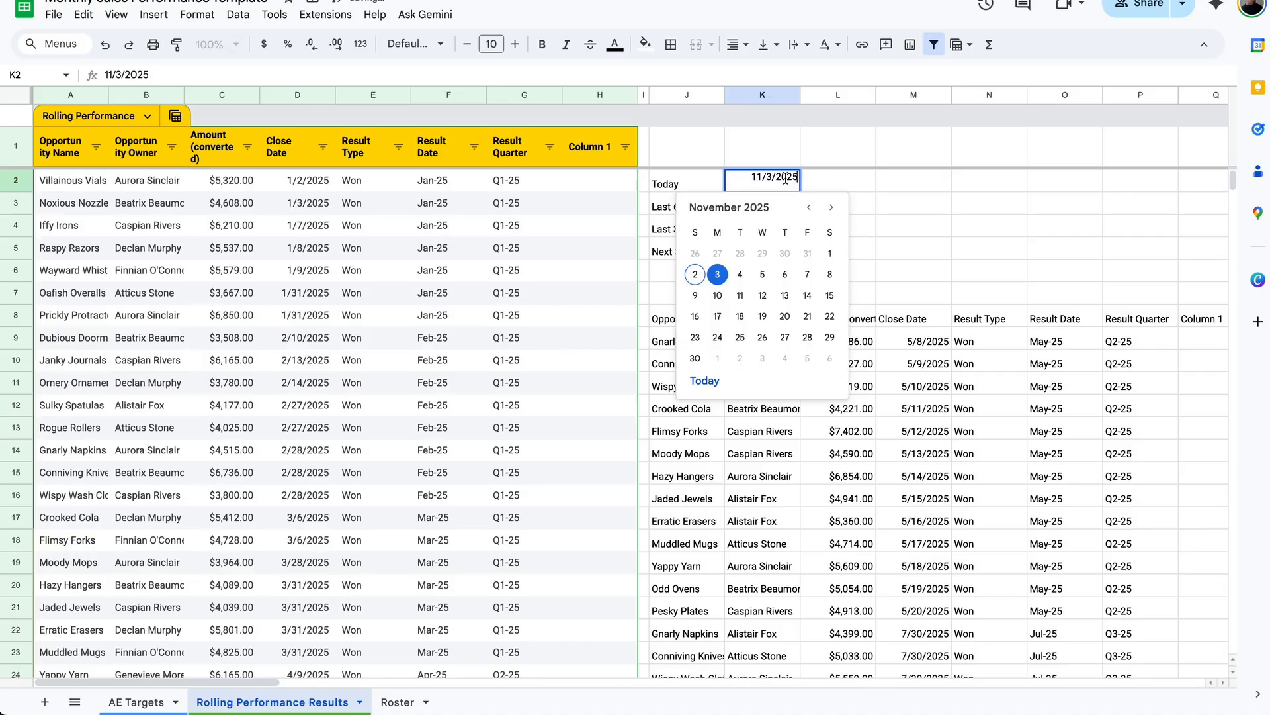
left_click(811, 208)
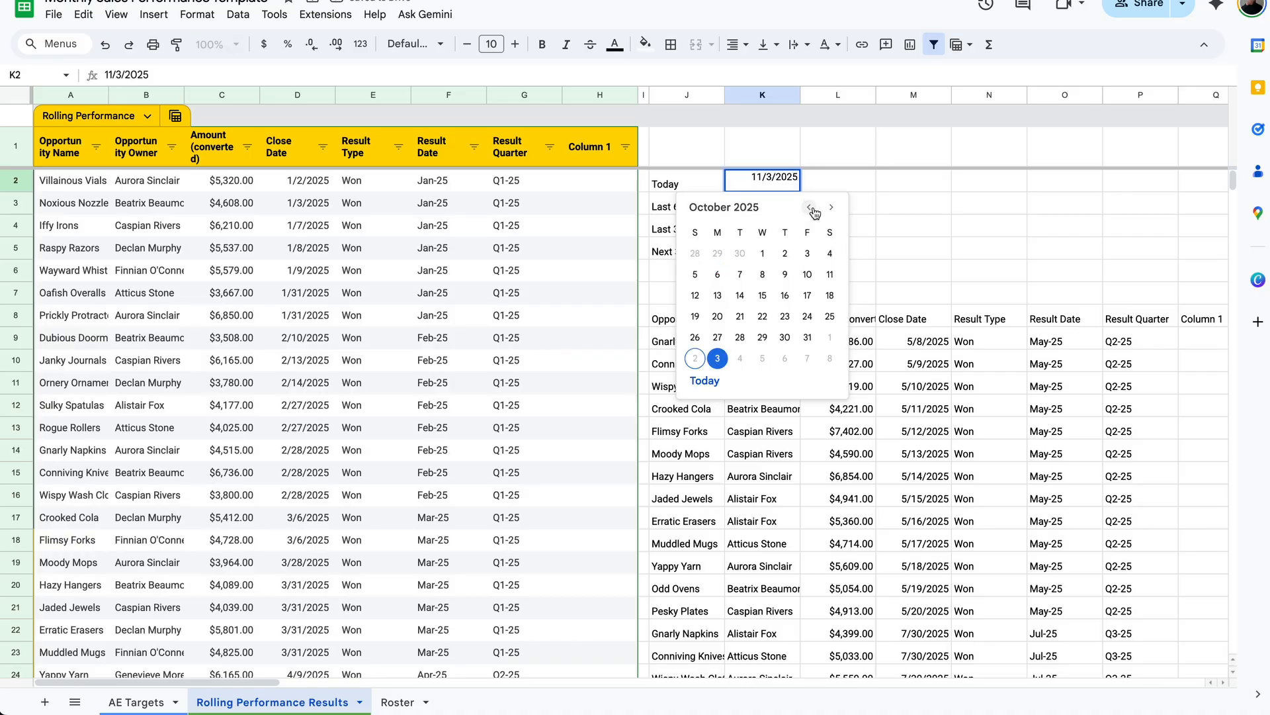
left_click(786, 338)
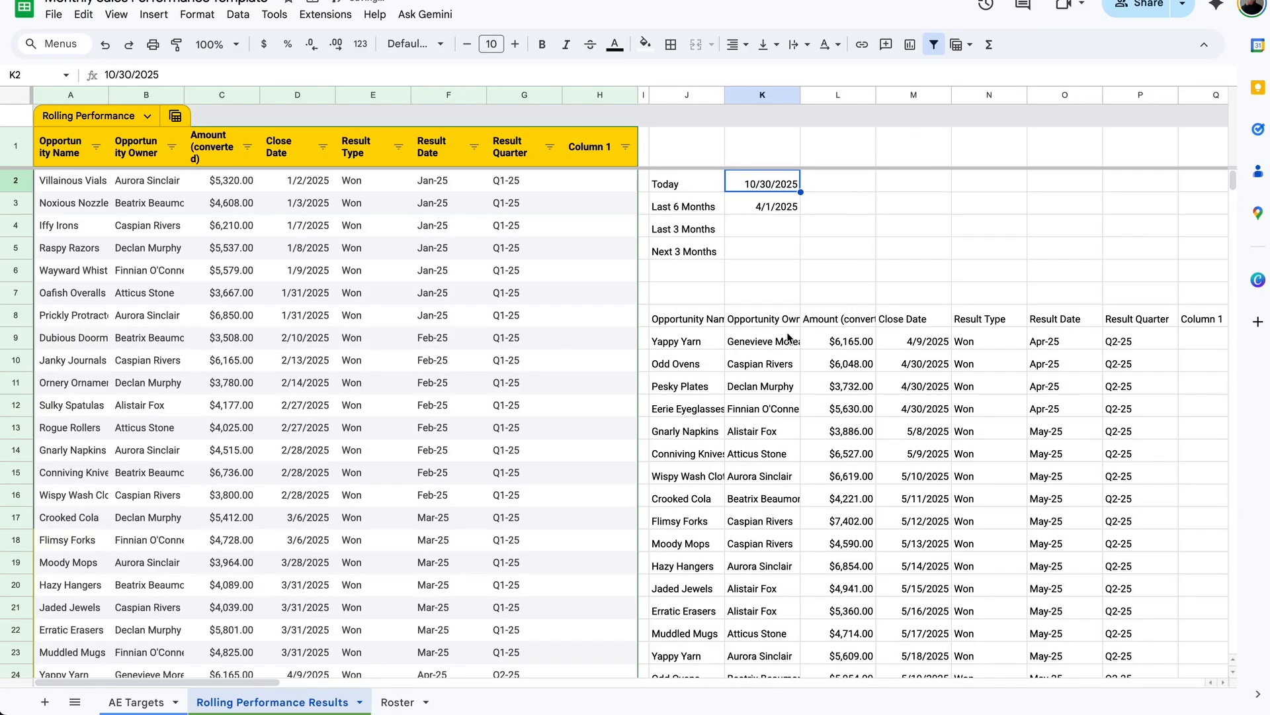
left_click(938, 348)
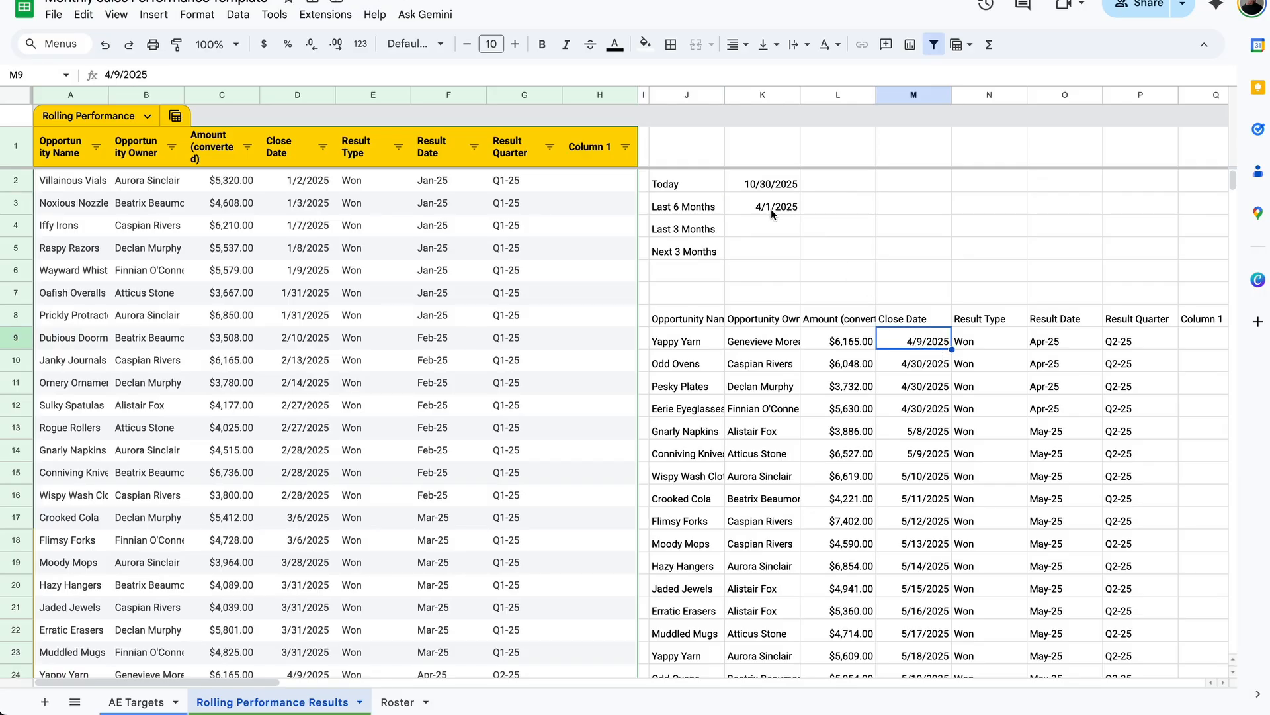
left_click(914, 503)
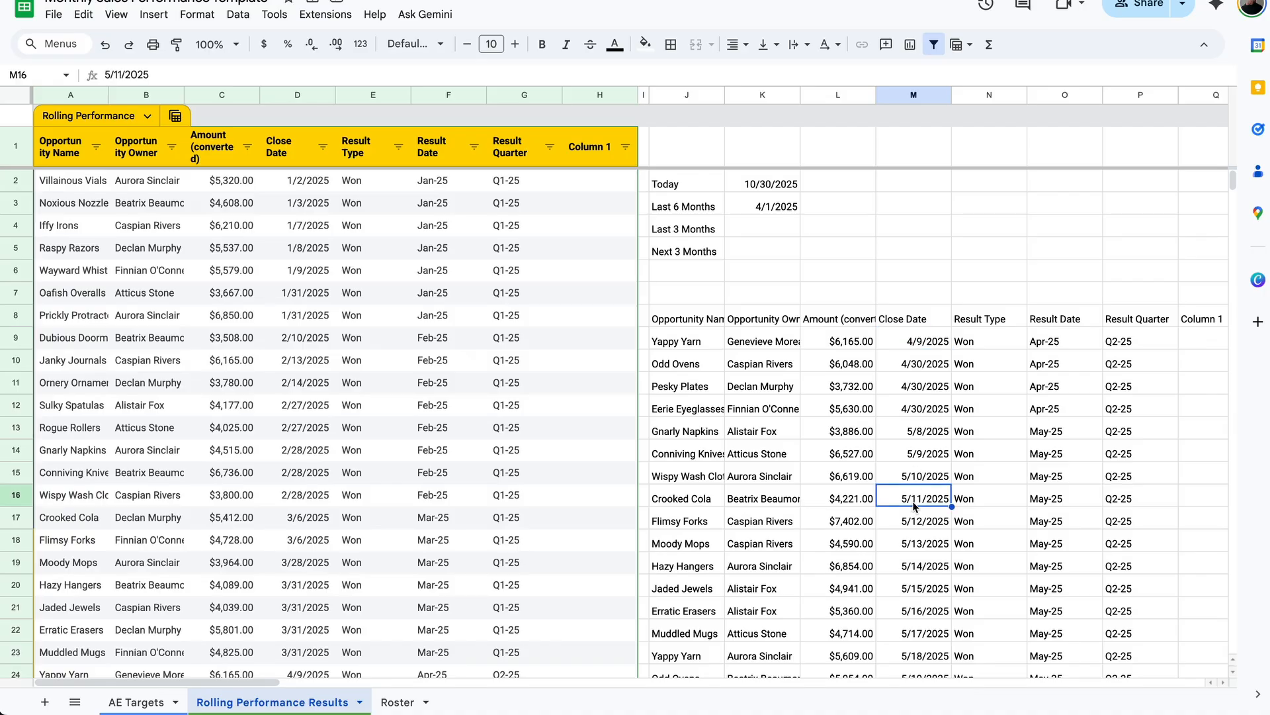
Step: Replace the K2 reference in the Last 6 Months formula with TODAY(), making it =EOMONTH(TODAY(),-7)+1
left_click(768, 213)
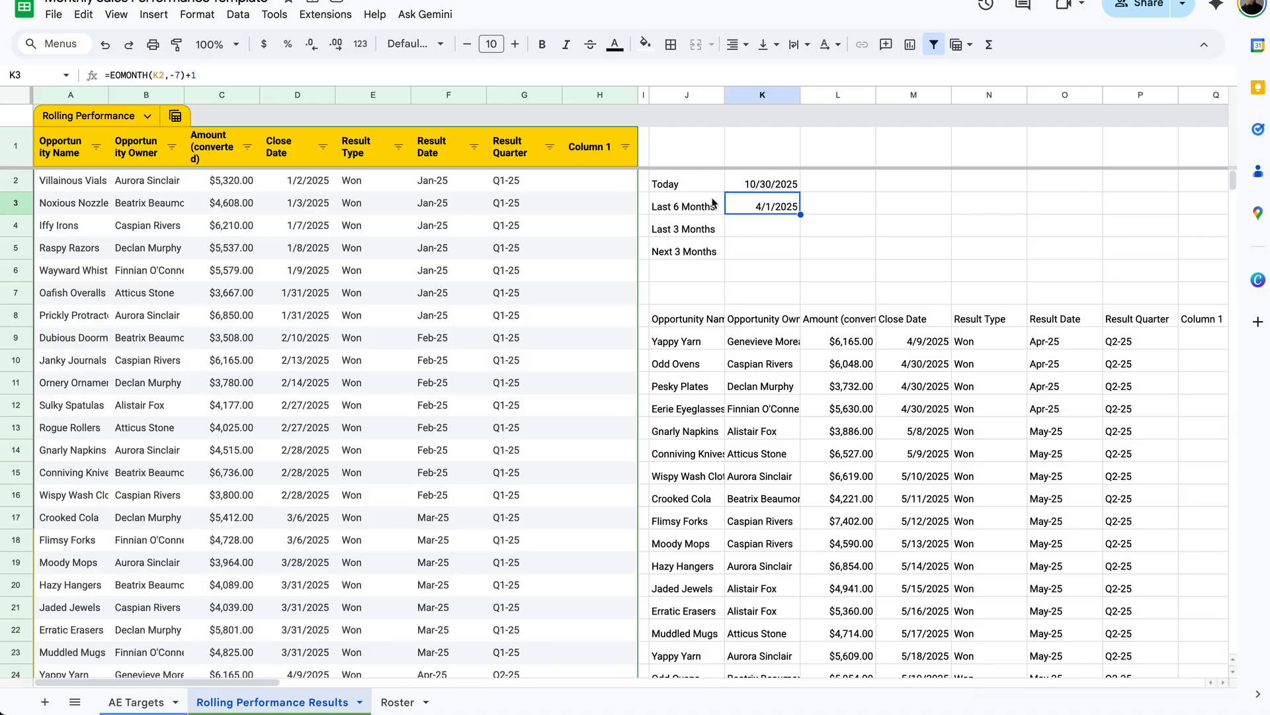
left_click(161, 75)
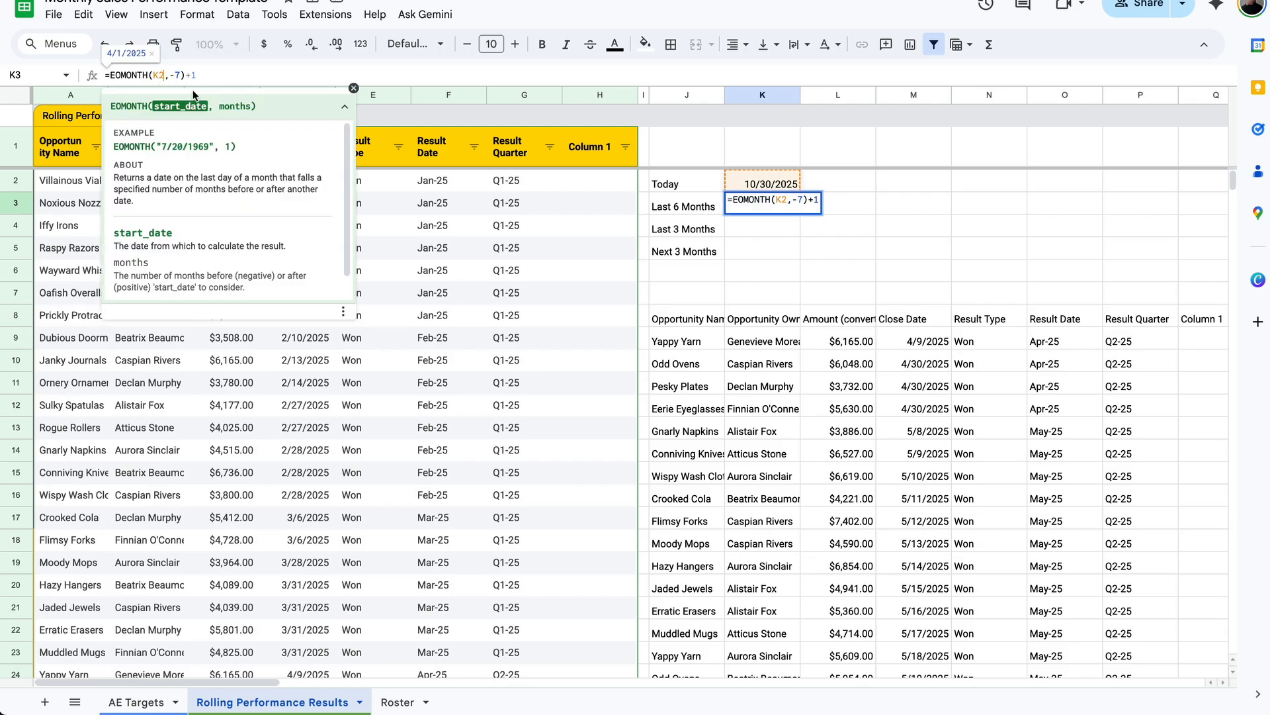
key("BackSpace")
key("BackSpace")
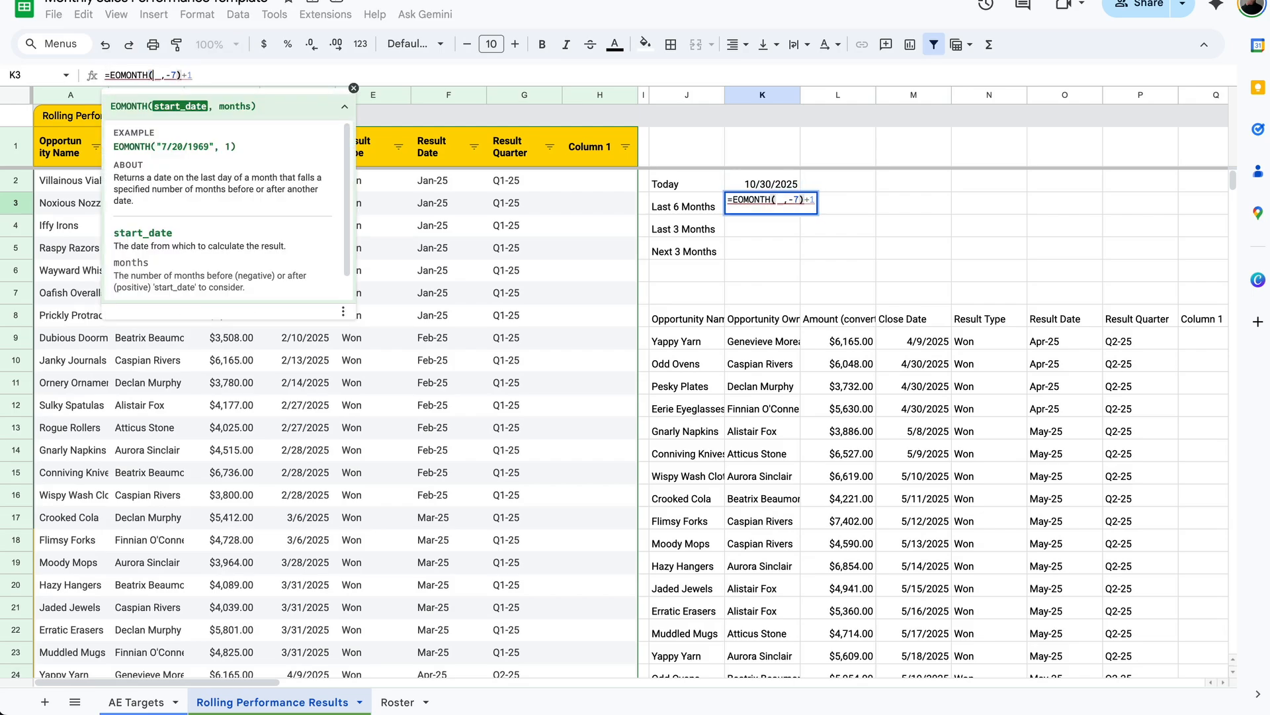
type("TODAY()")
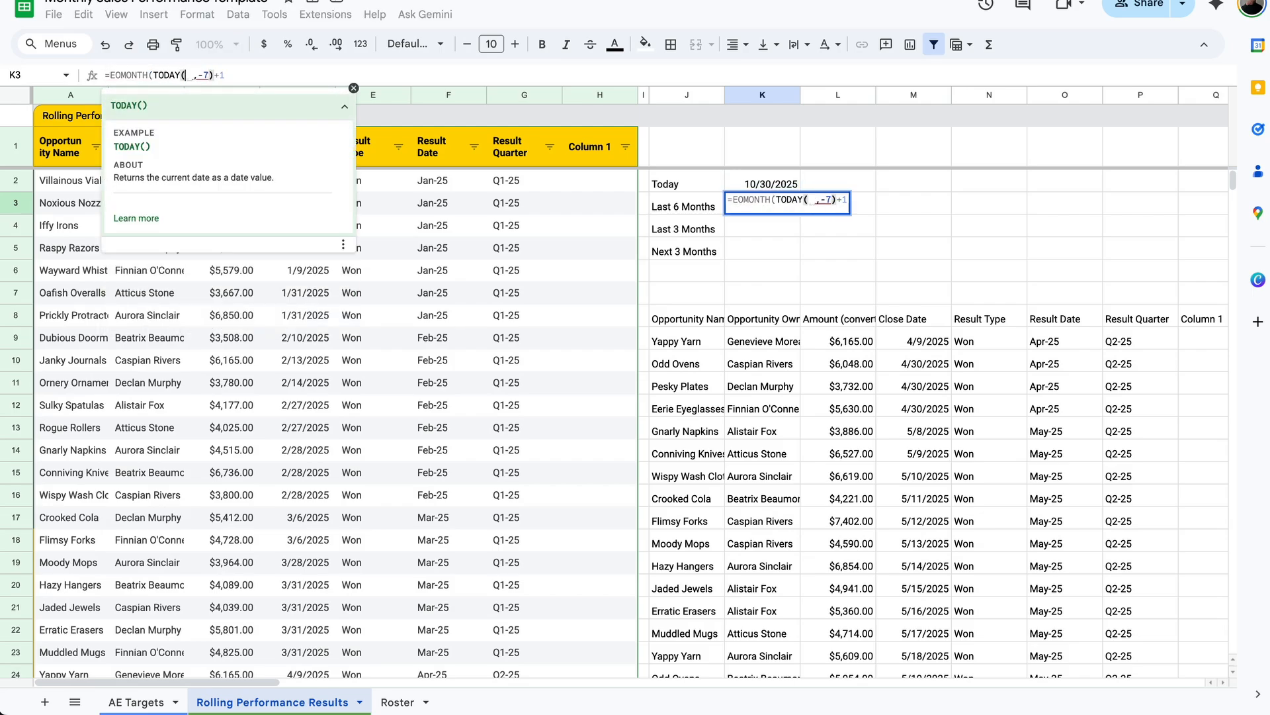
key("Return")
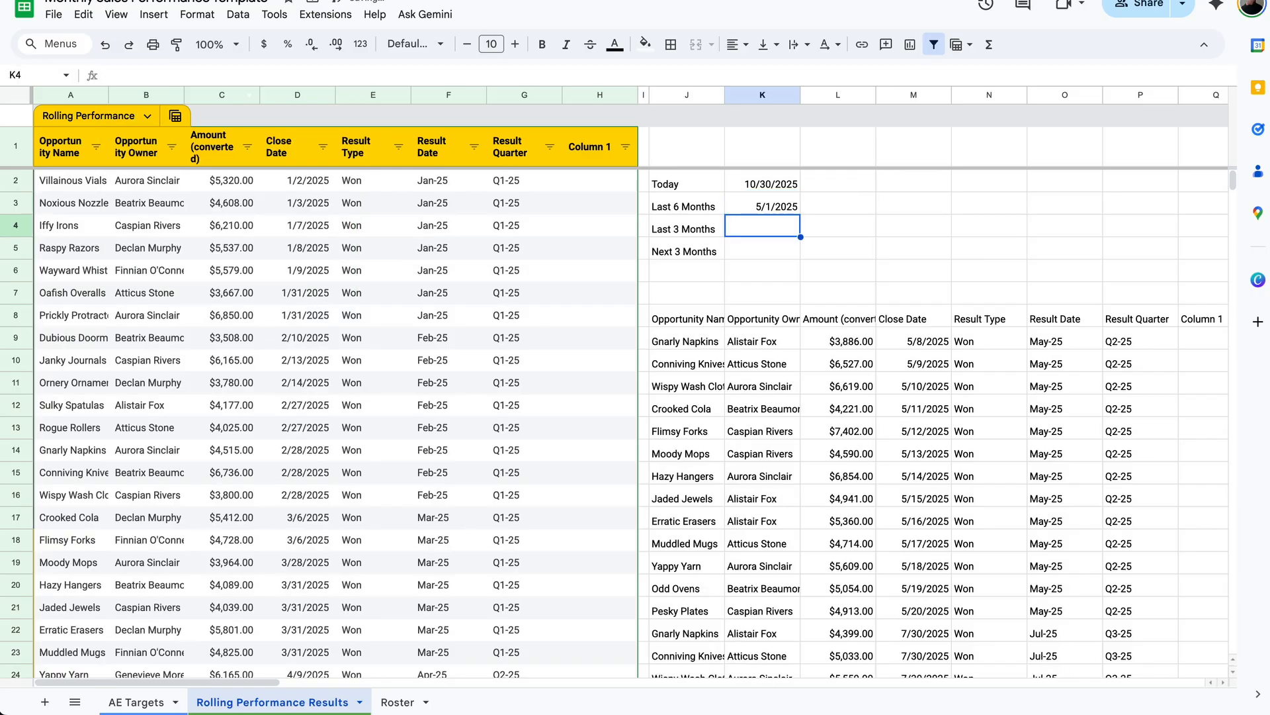
Step: Clear the FILTER formula from J8 to remove the filtered opportunities beside the table
left_click(761, 213)
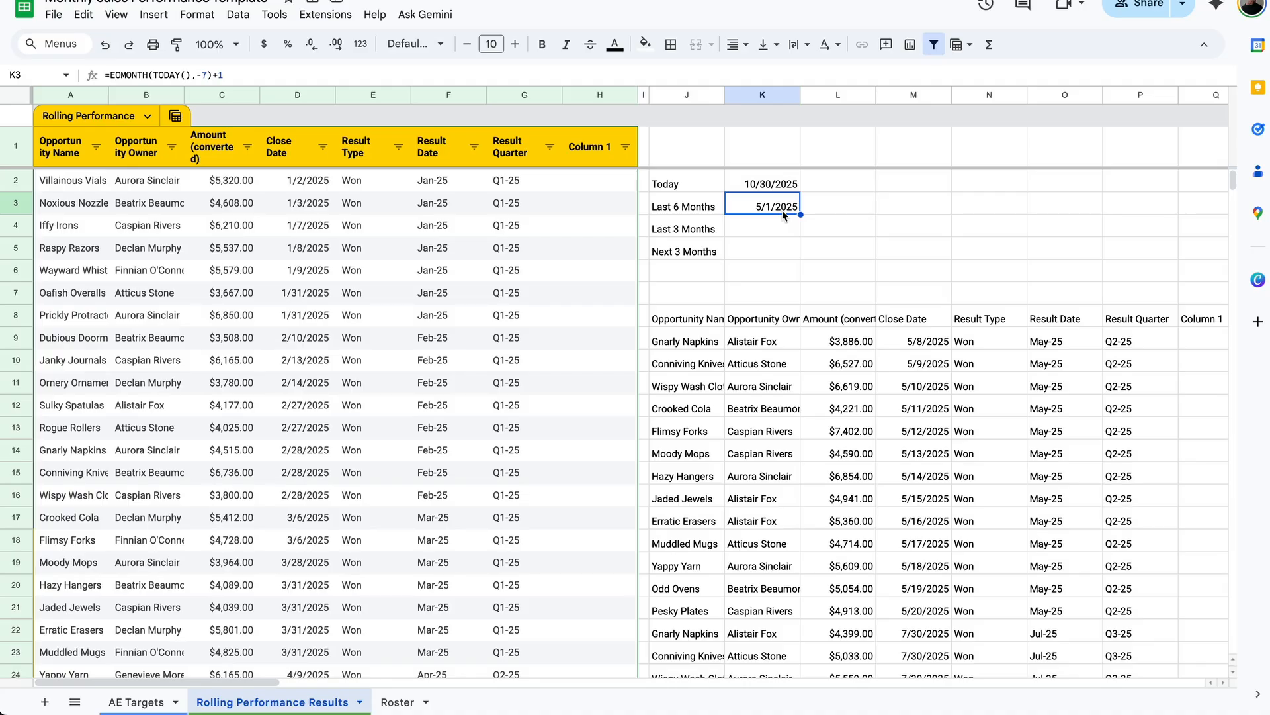
left_click(764, 336)
left_click(697, 320)
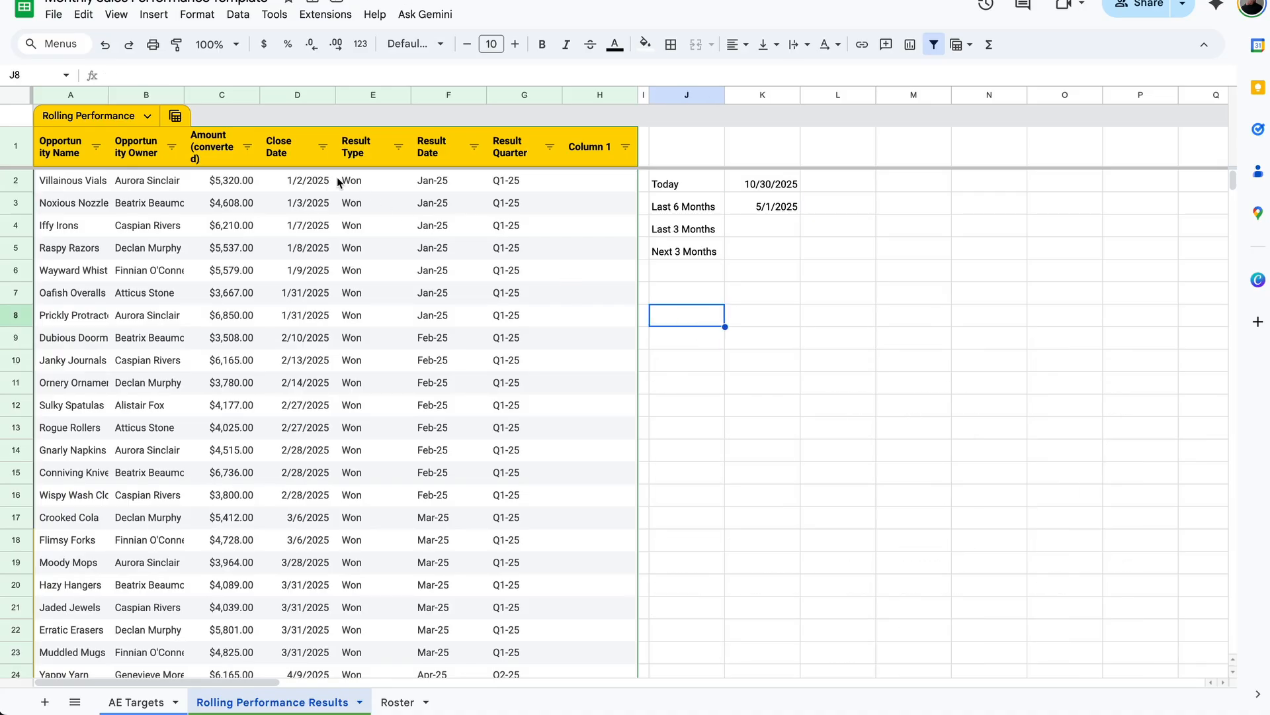
Step: Filter the Close Date column by the condition Date is after, exact date =EOMONTH(TODAY(),-7)+1
left_click(322, 147)
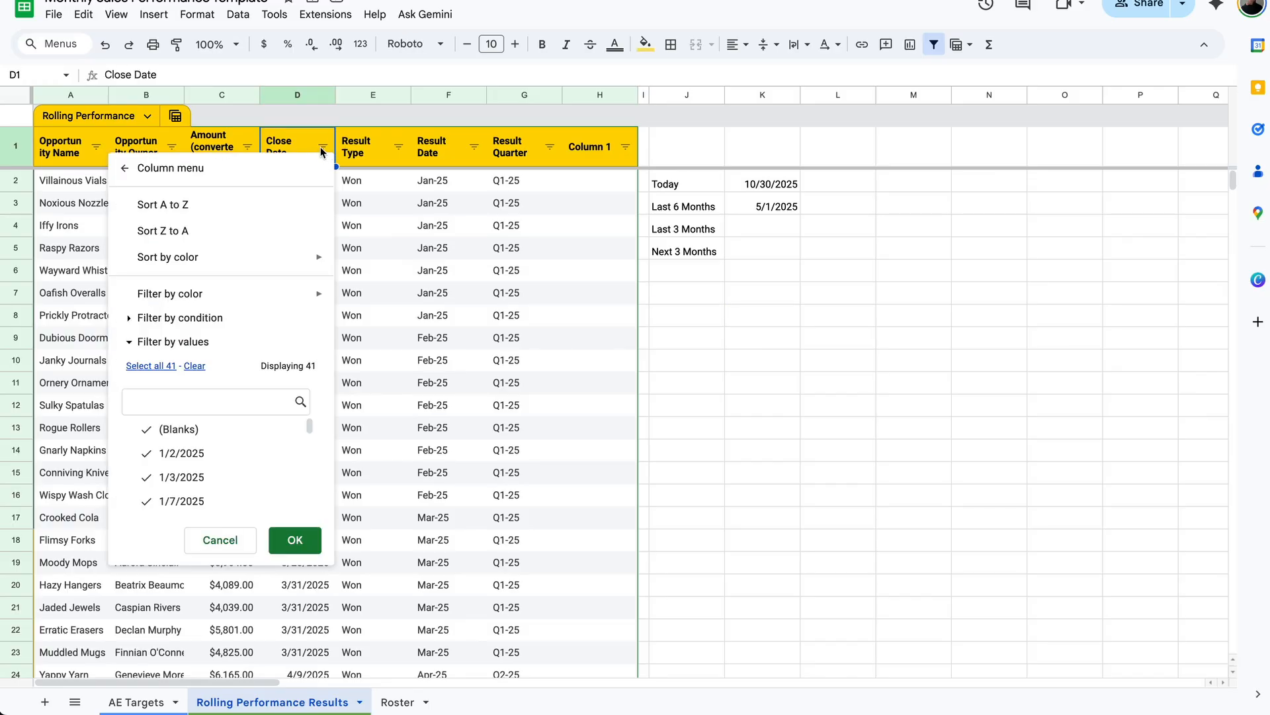
left_click(197, 325)
left_click(194, 351)
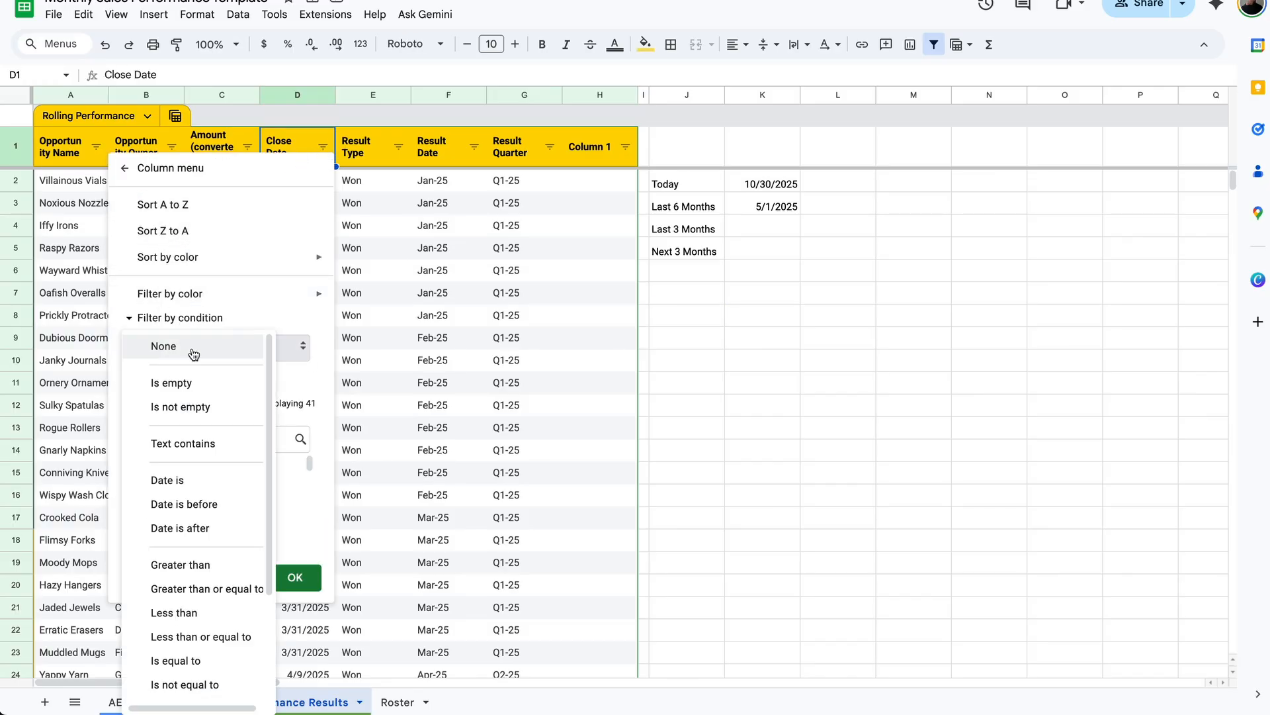
left_click(191, 528)
left_click(211, 379)
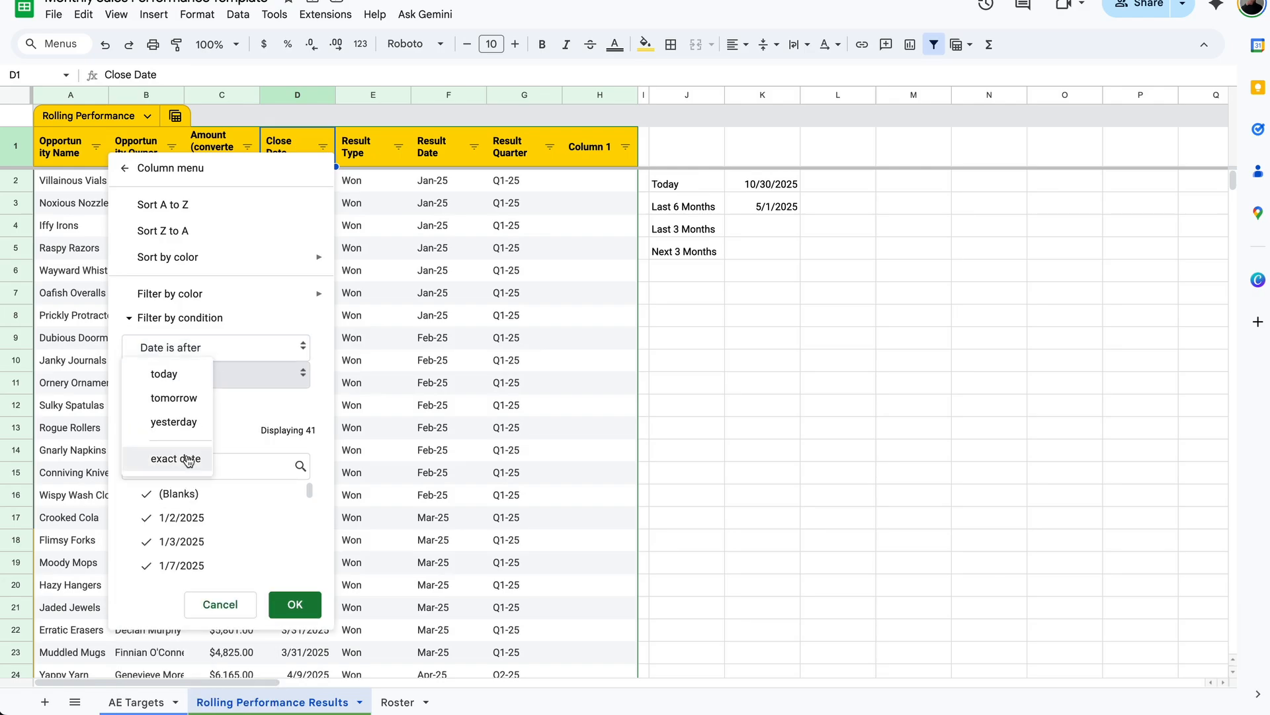
left_click(188, 461)
left_click(190, 408)
type("=")
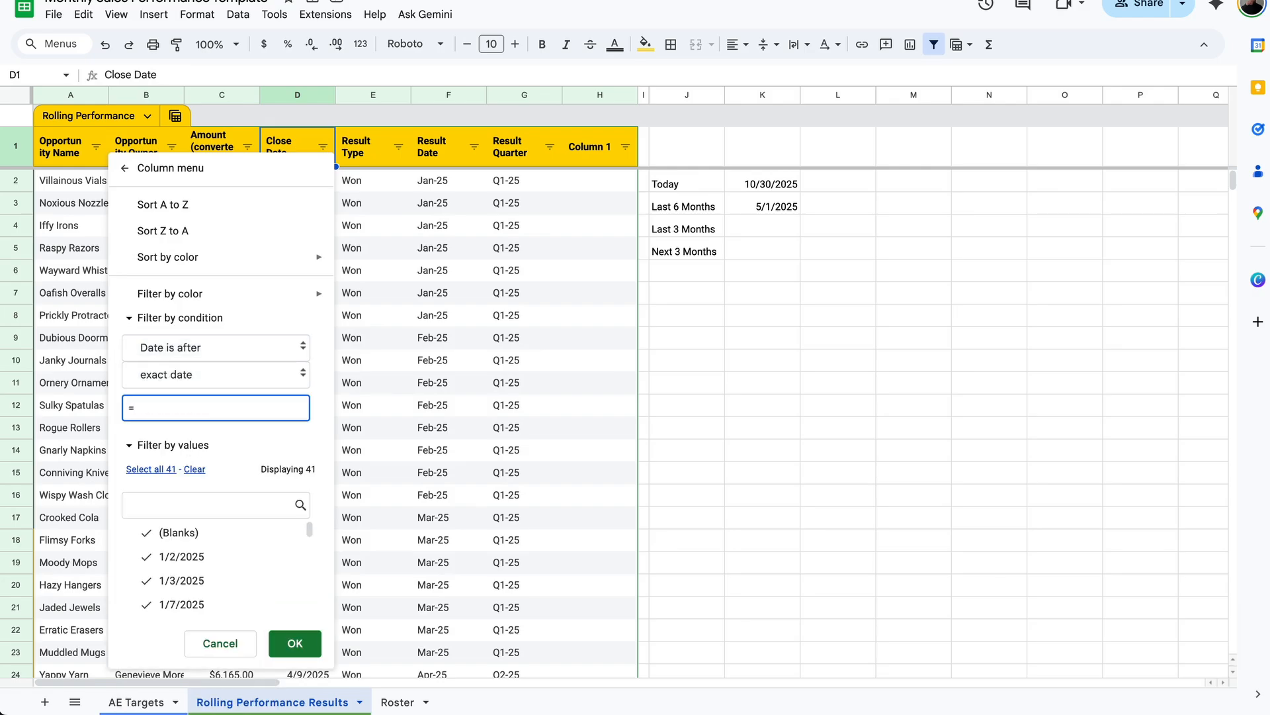
type("EOMONTH(TODAY(),-7")
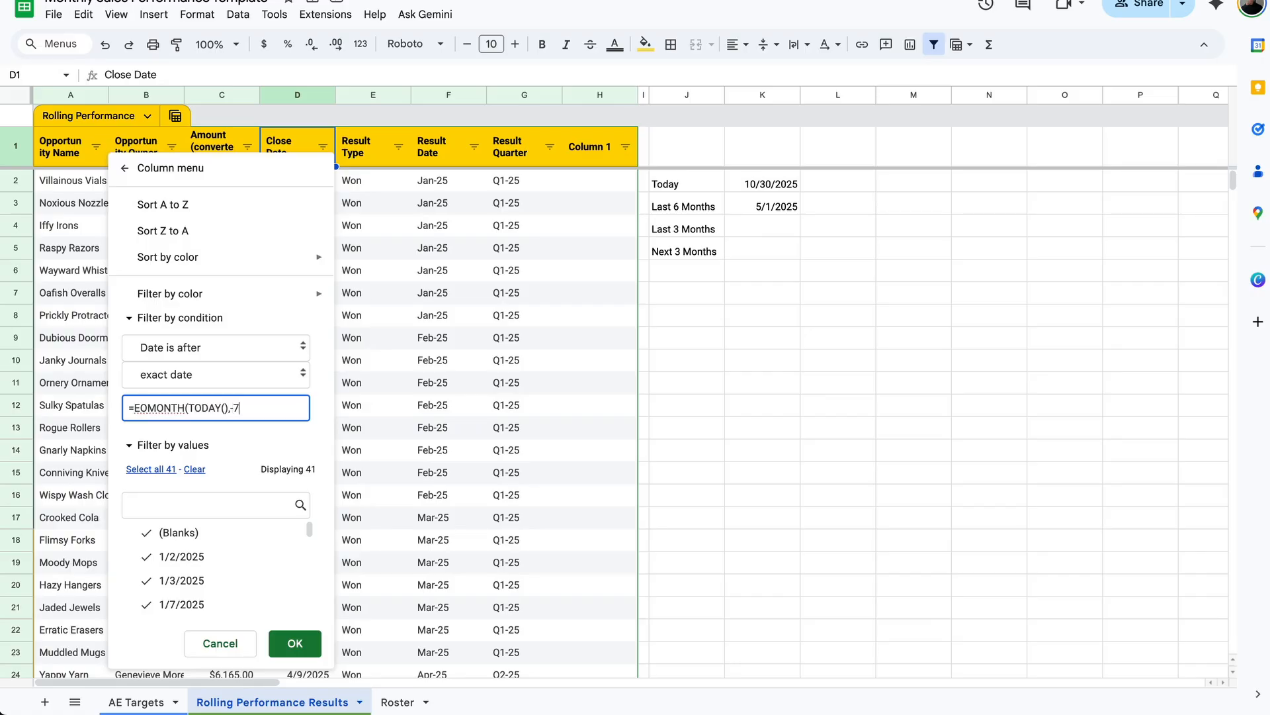
type(")+1")
left_click(295, 643)
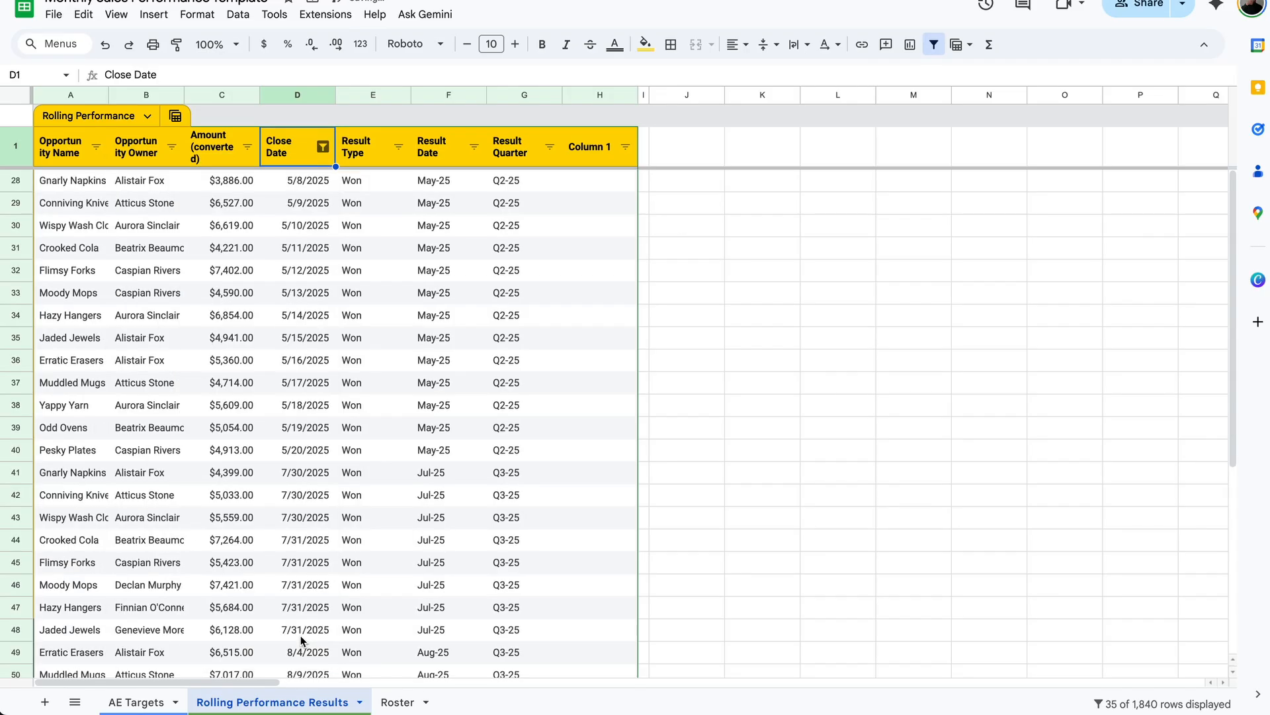
Step: Check the close dates left in the filtered table and remove the Close Date filter
left_click(303, 189)
left_click(298, 300)
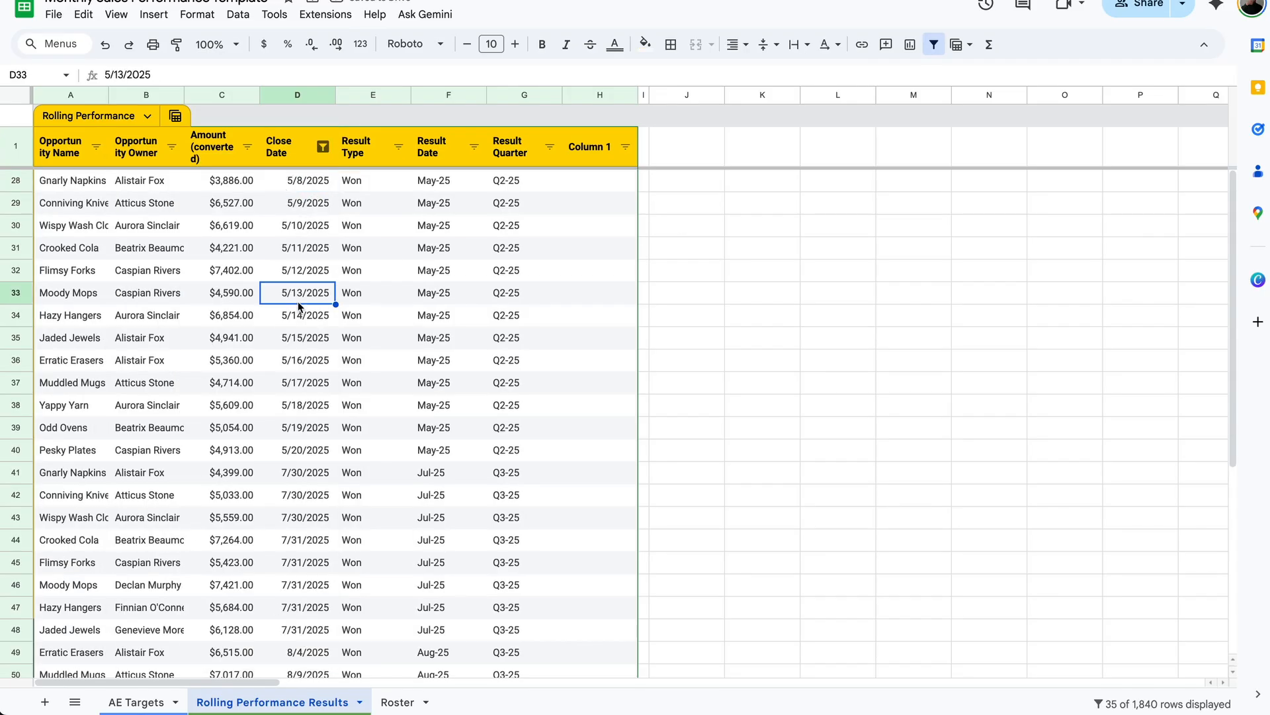
left_click(322, 188)
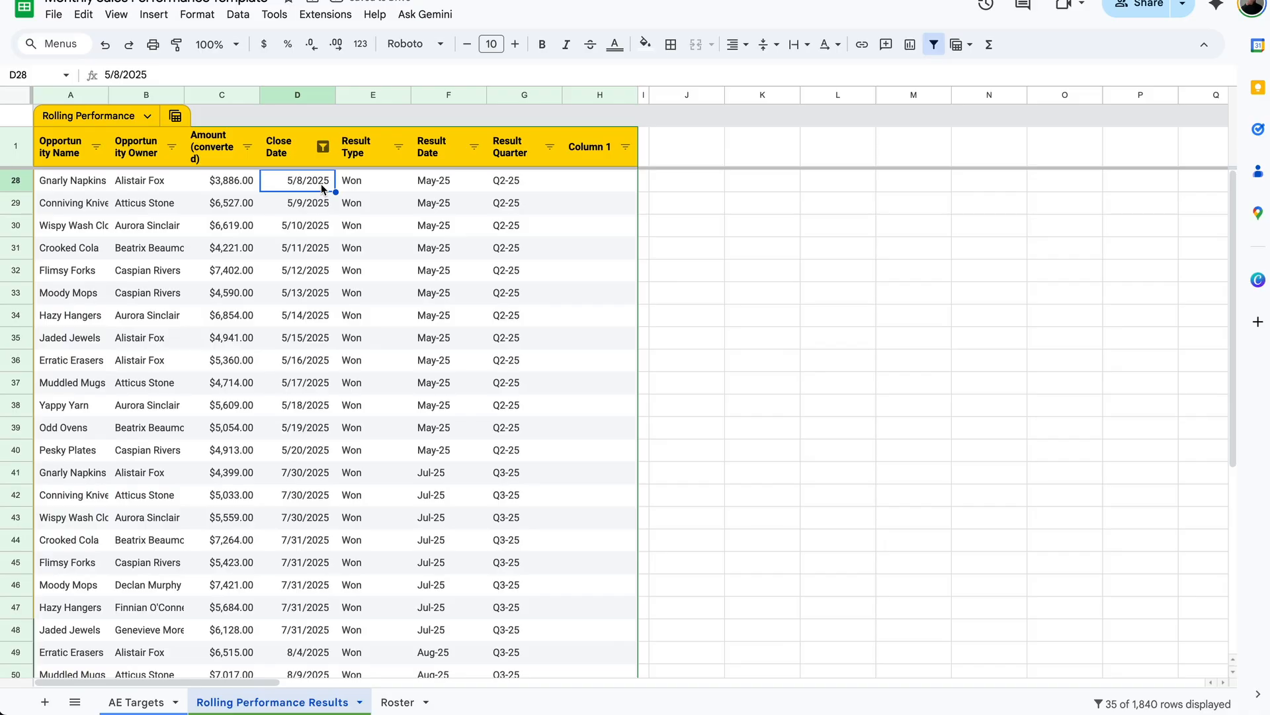
left_click(323, 146)
Step: Enter =EOMONTH(TODAY(),-4)+1 in K4 as the Last 3 Months date
left_click(766, 224)
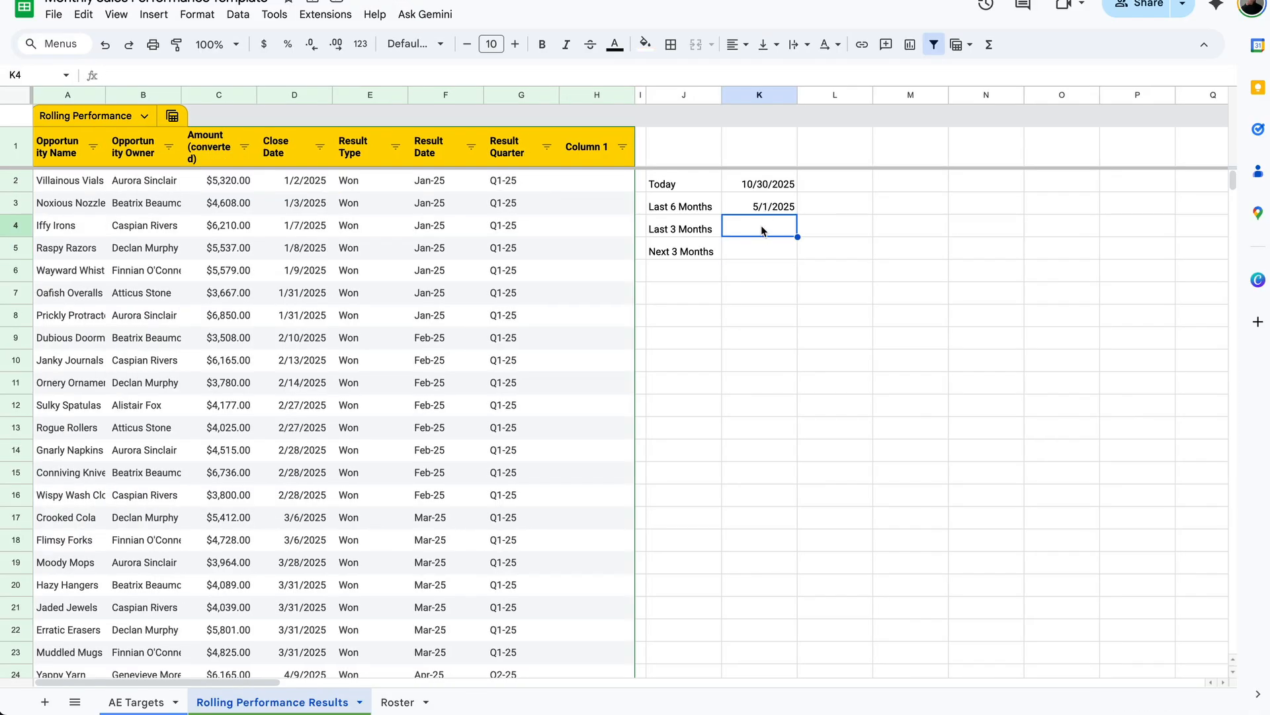
type("=EOMONTH(")
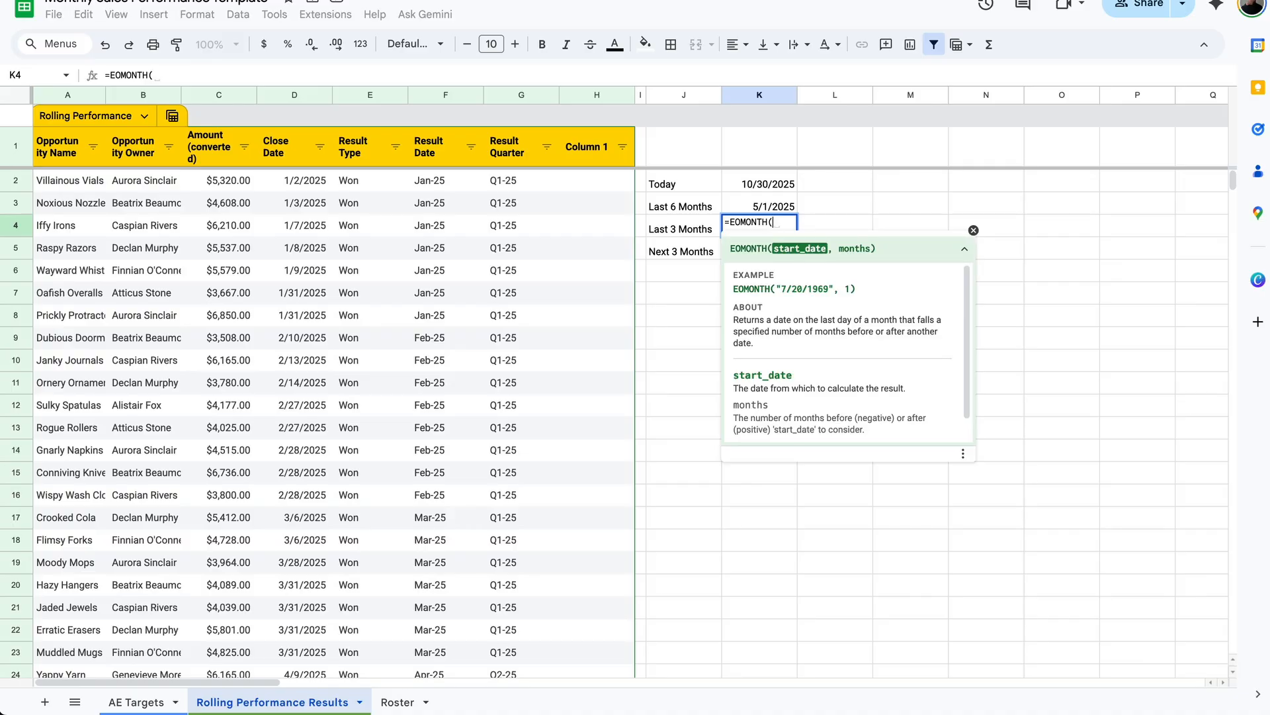
type("TODAY(")
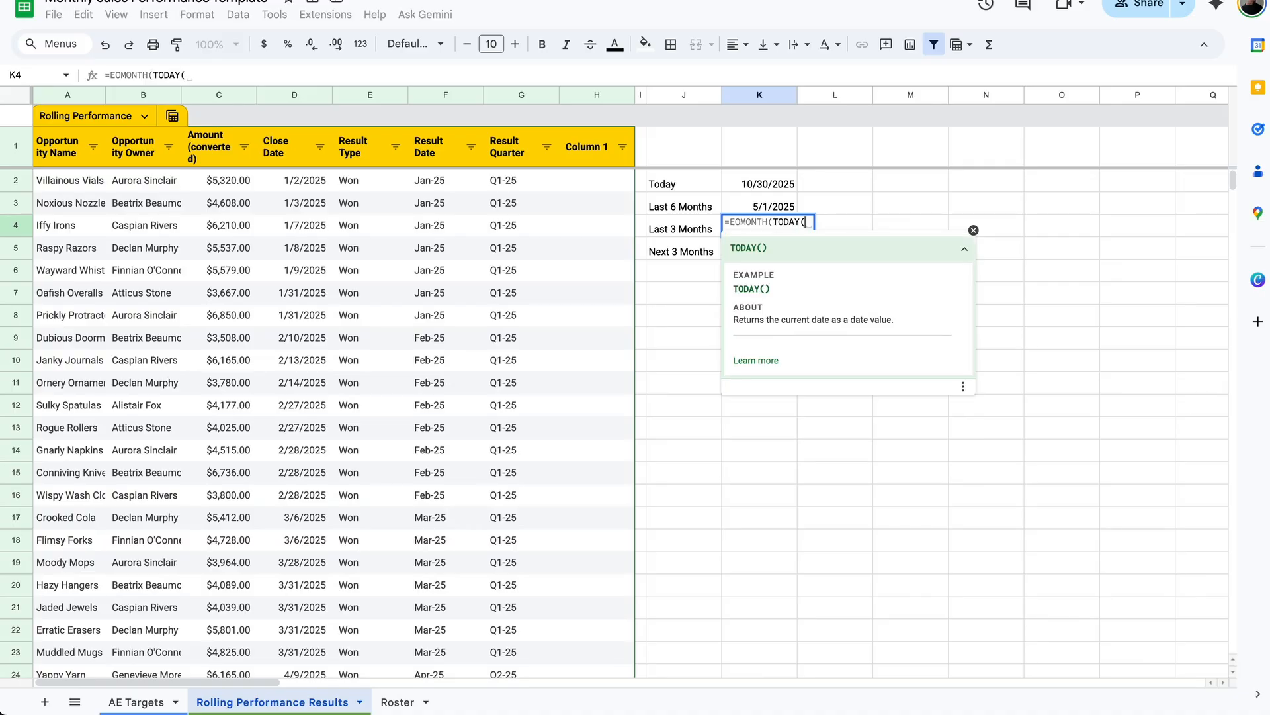
type("),-4")
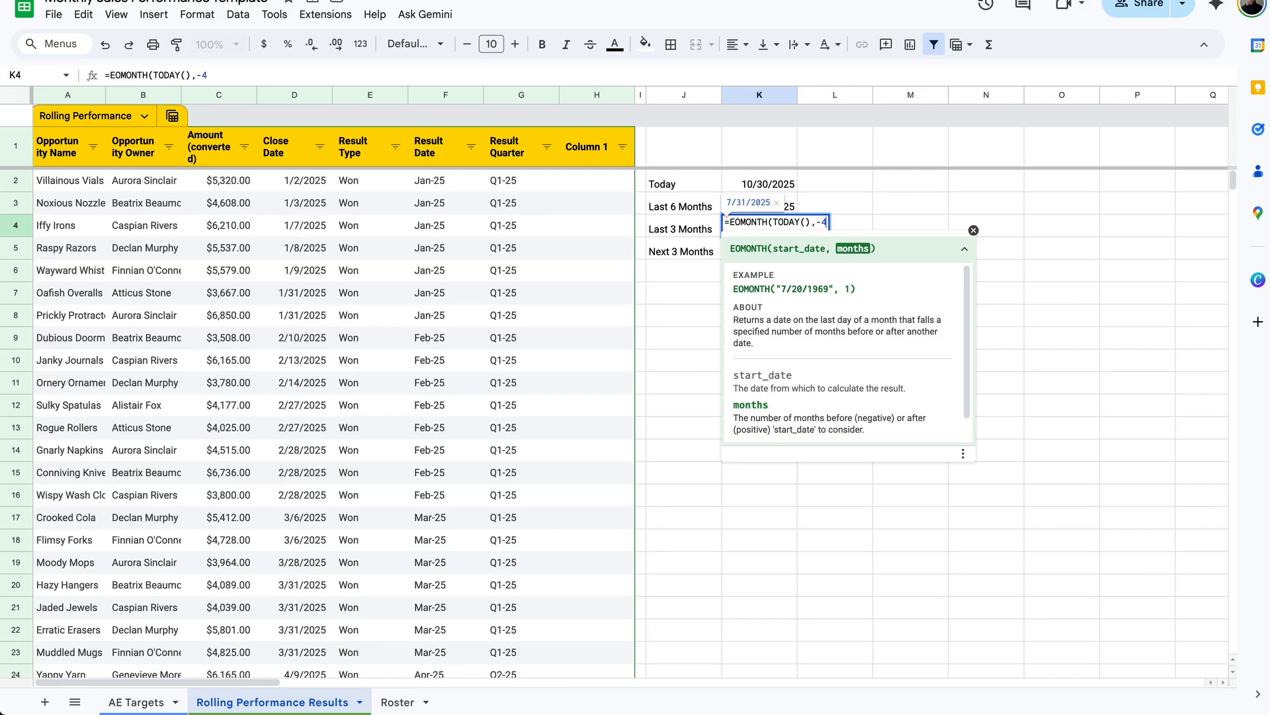
type(")")
type("+1")
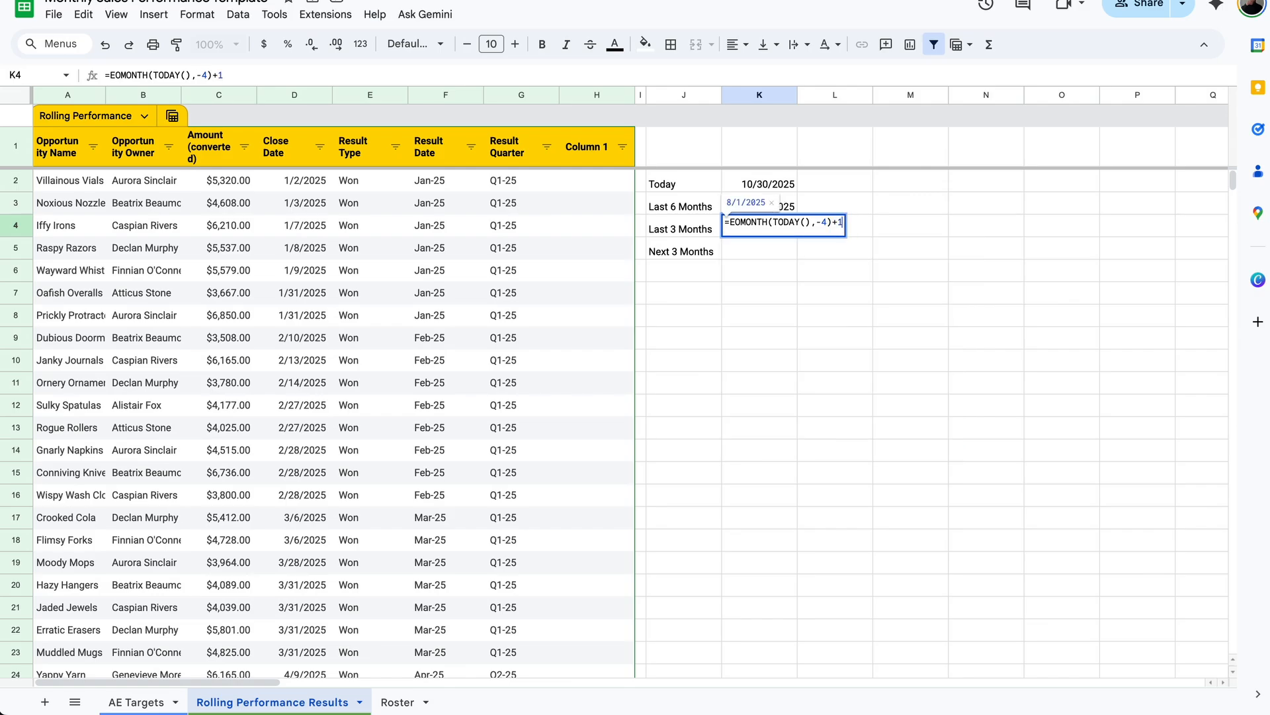
key("Return")
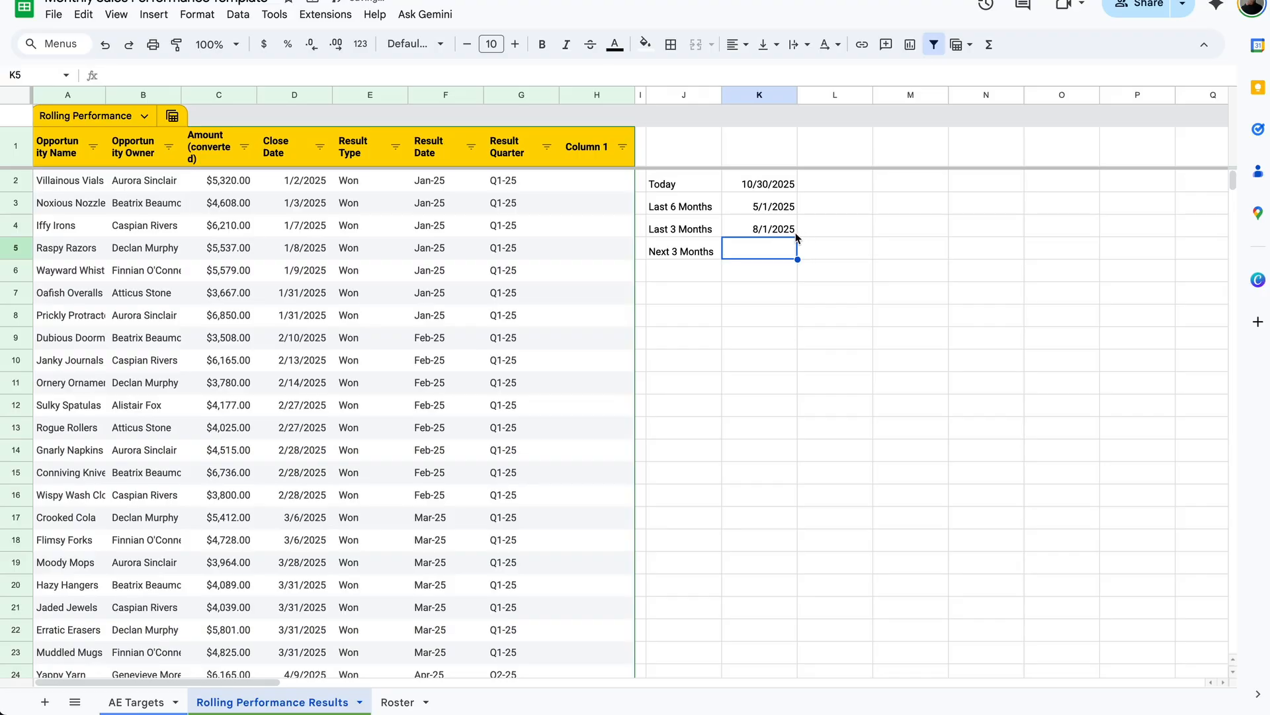
Step: Set the Today date in K2 to 11/2/2025
left_click(777, 233)
double_click(761, 189)
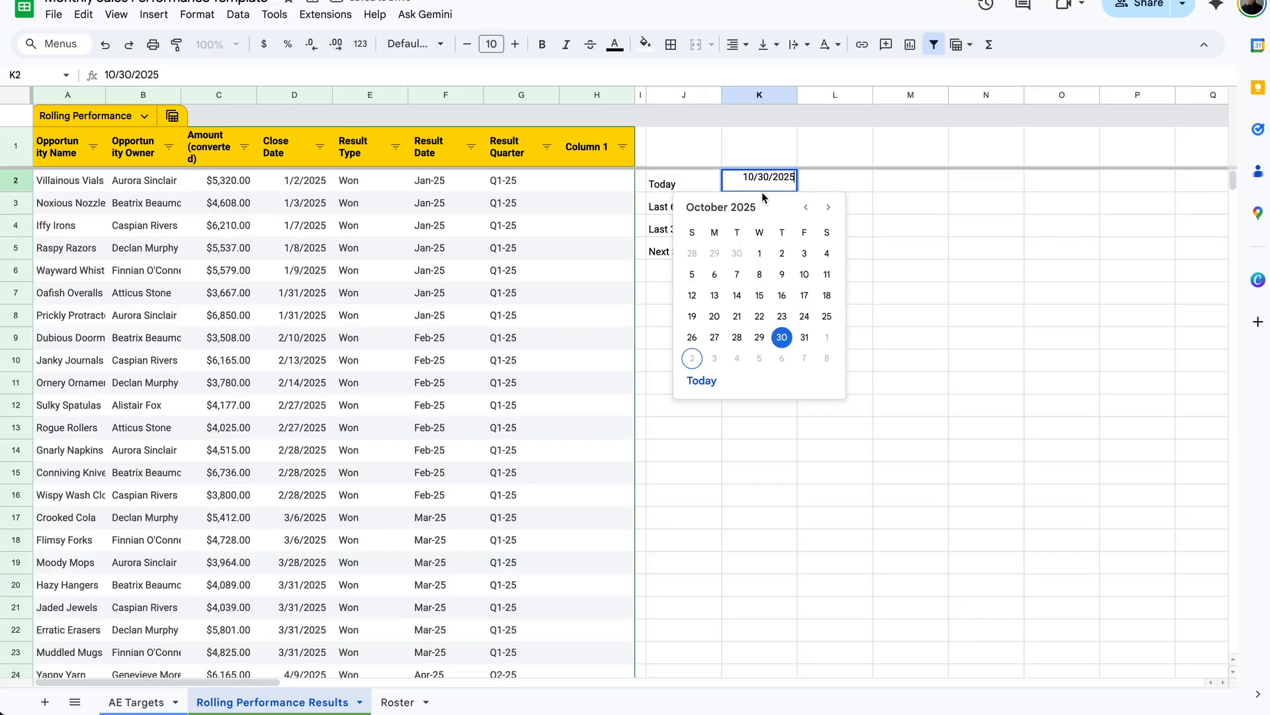
left_click(692, 358)
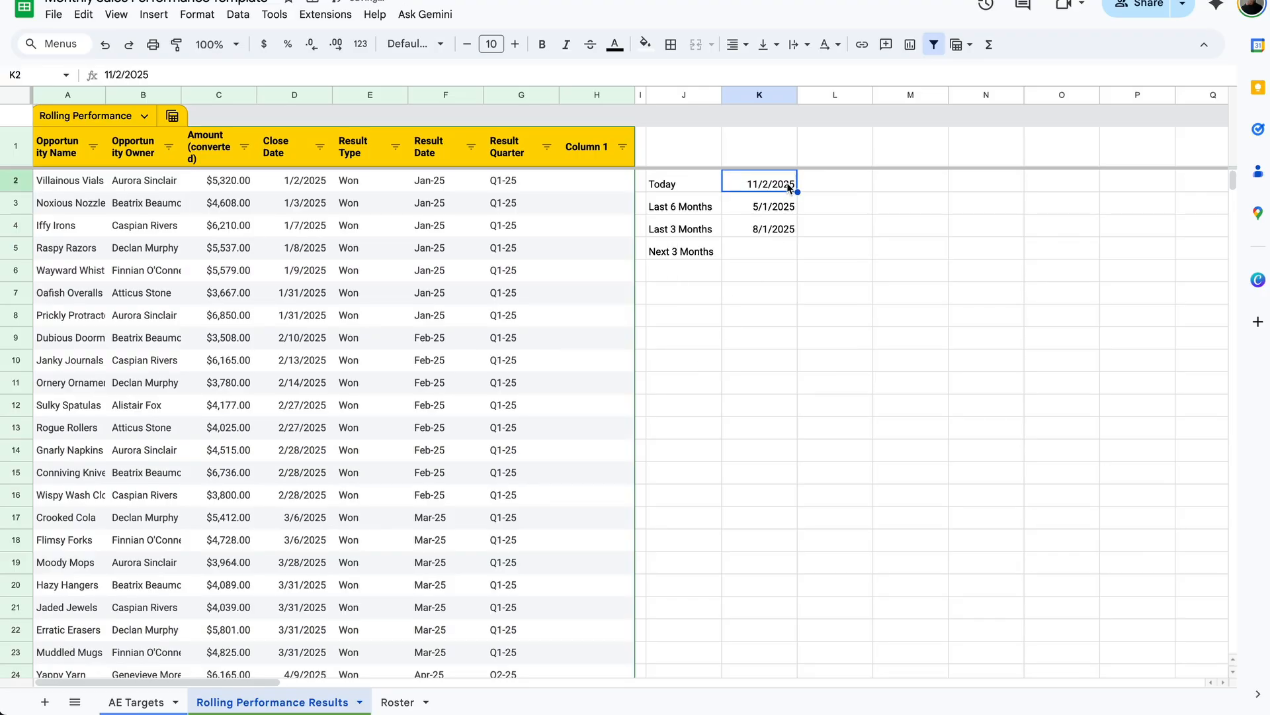
Step: Enter =EOMONTH(TODAY(),3) in K5 as the Next 3 Months date
left_click(765, 254)
type("=EOMONTH(")
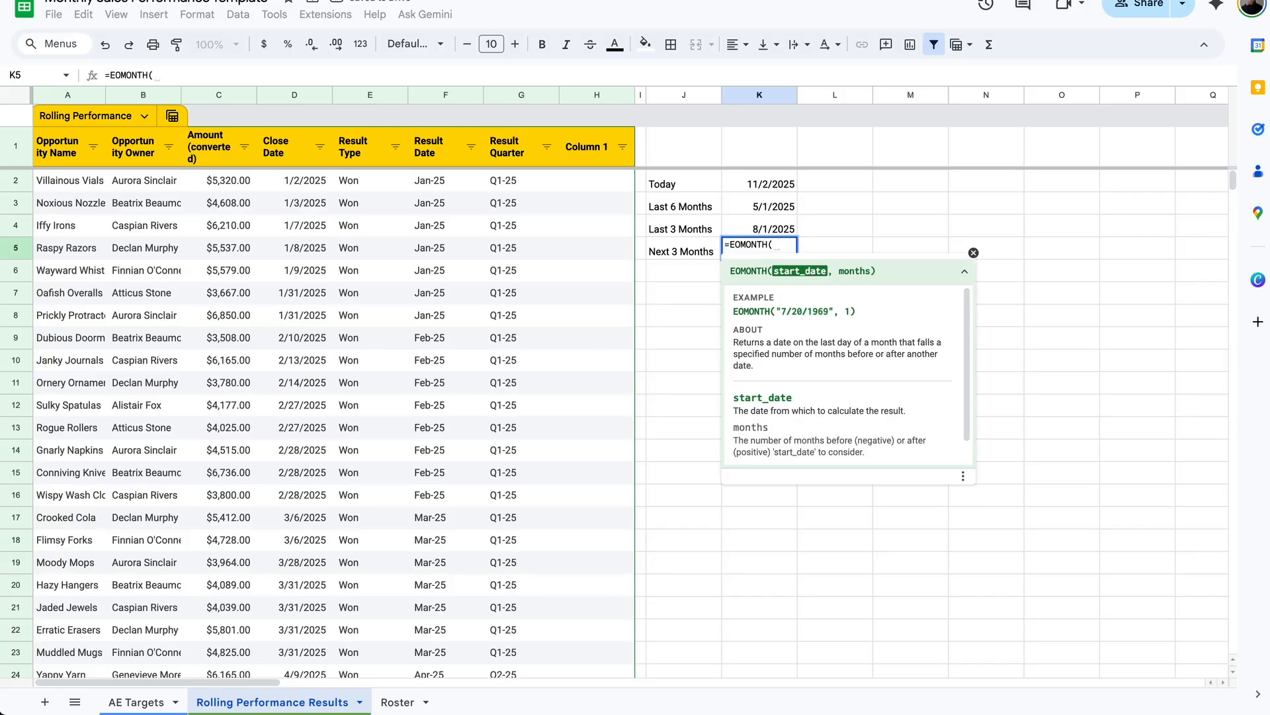
type("TODAY(")
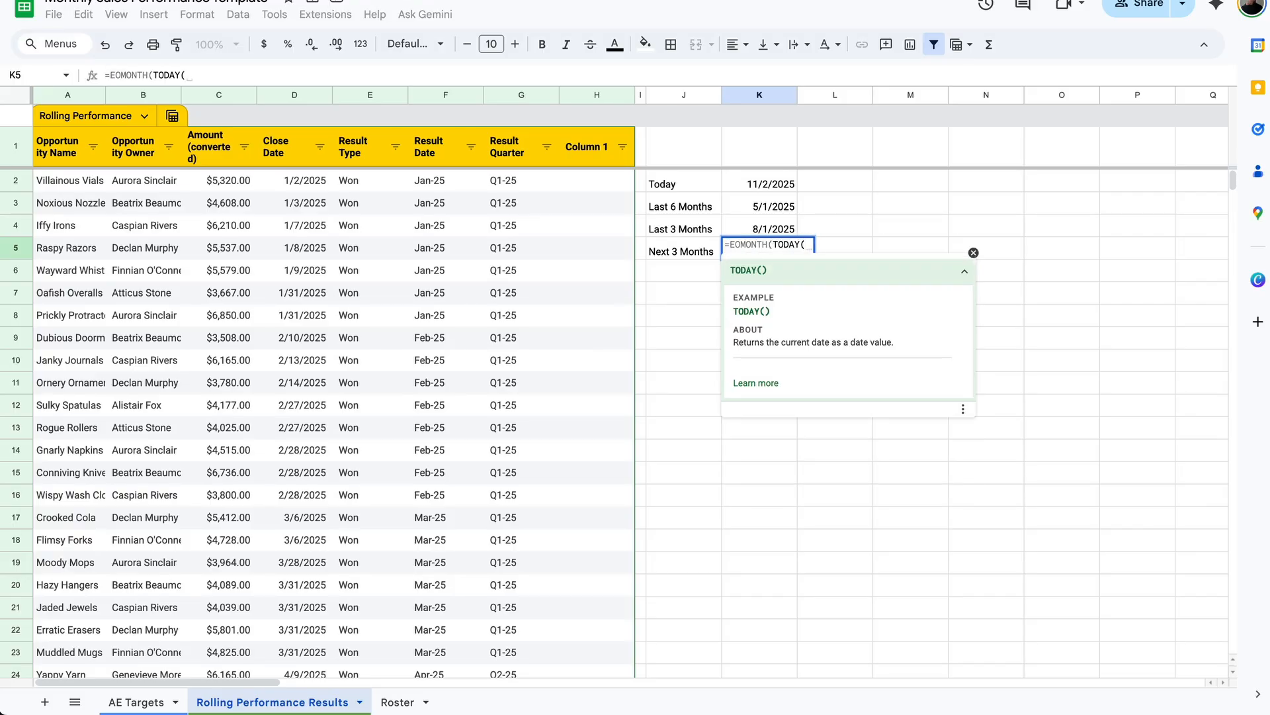
type("),")
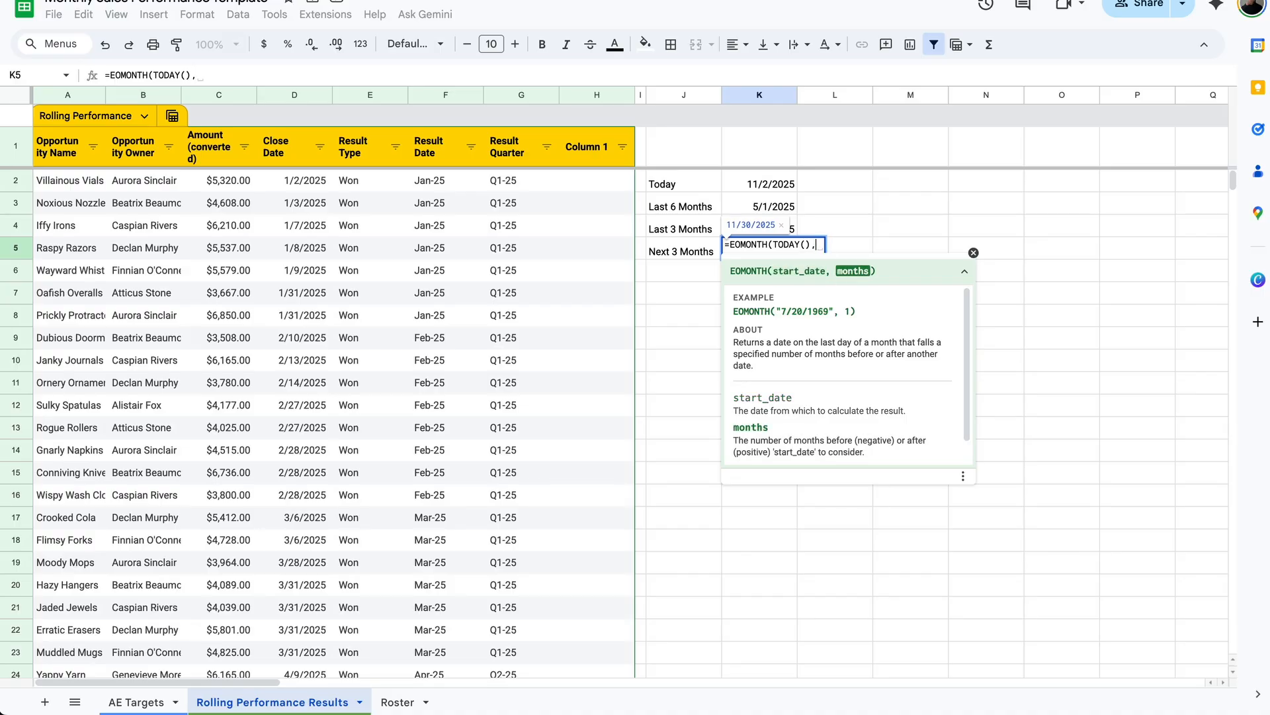
type("3")
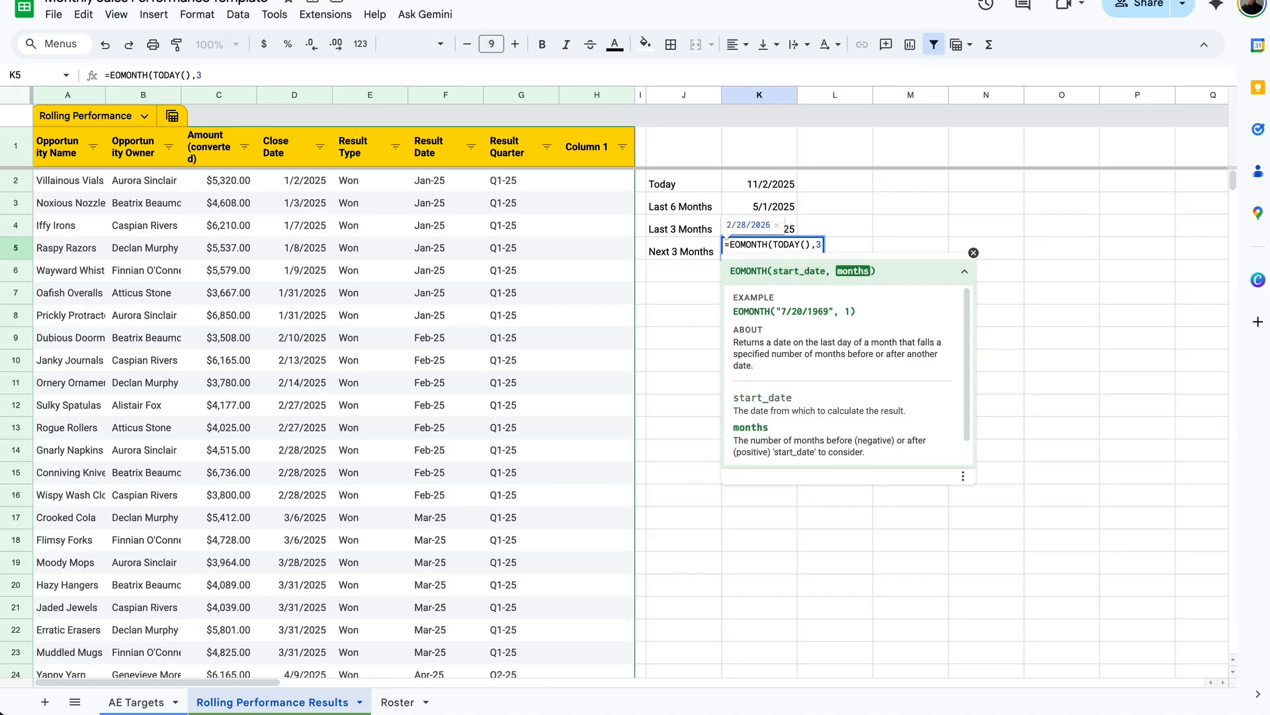
key("Return")
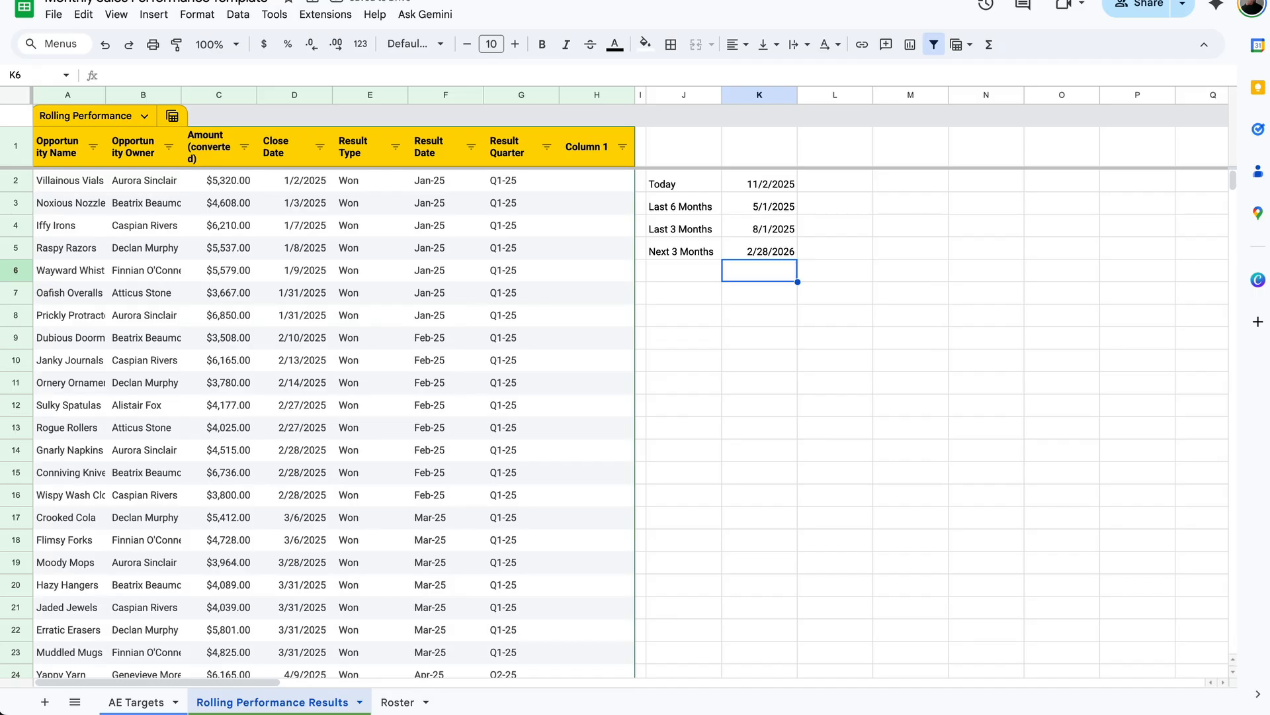
Step: Set the months argument in the Next 3 Months formula to 2 and add one day, making it =EOMONTH(TODAY(),2)+1
left_click(767, 255)
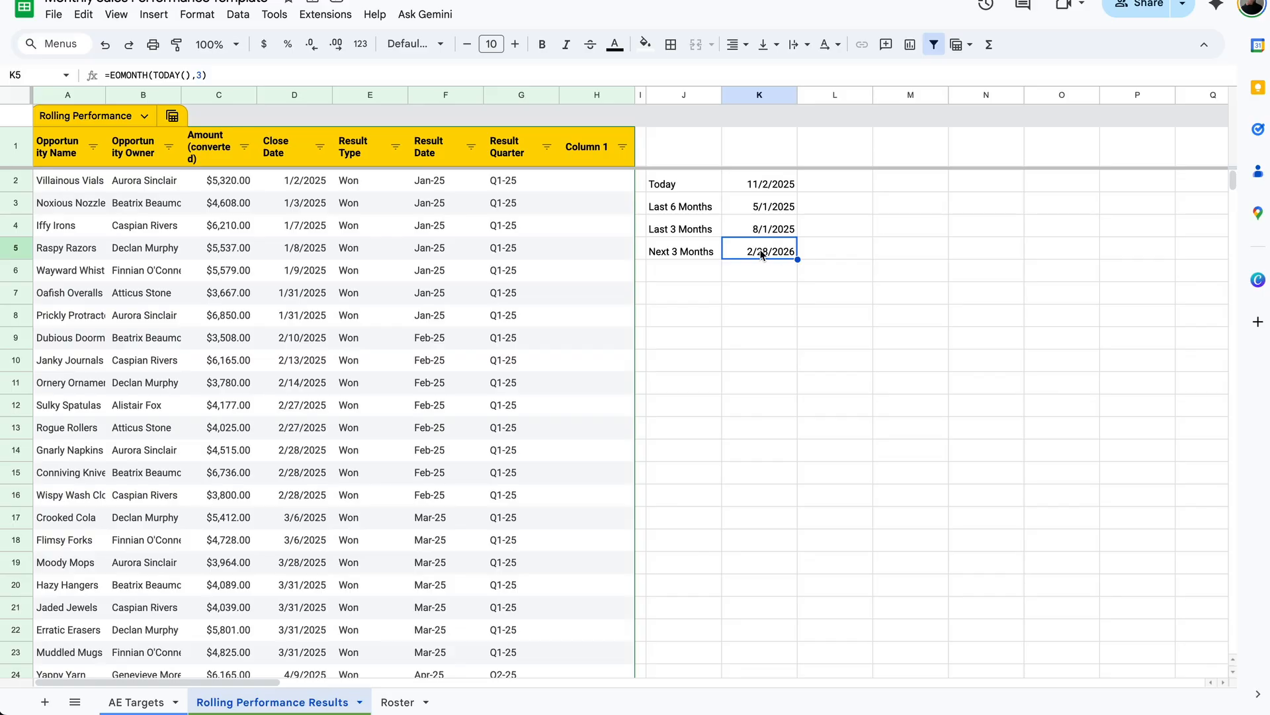
left_click(202, 75)
key("BackSpace")
type("2")
key("Right")
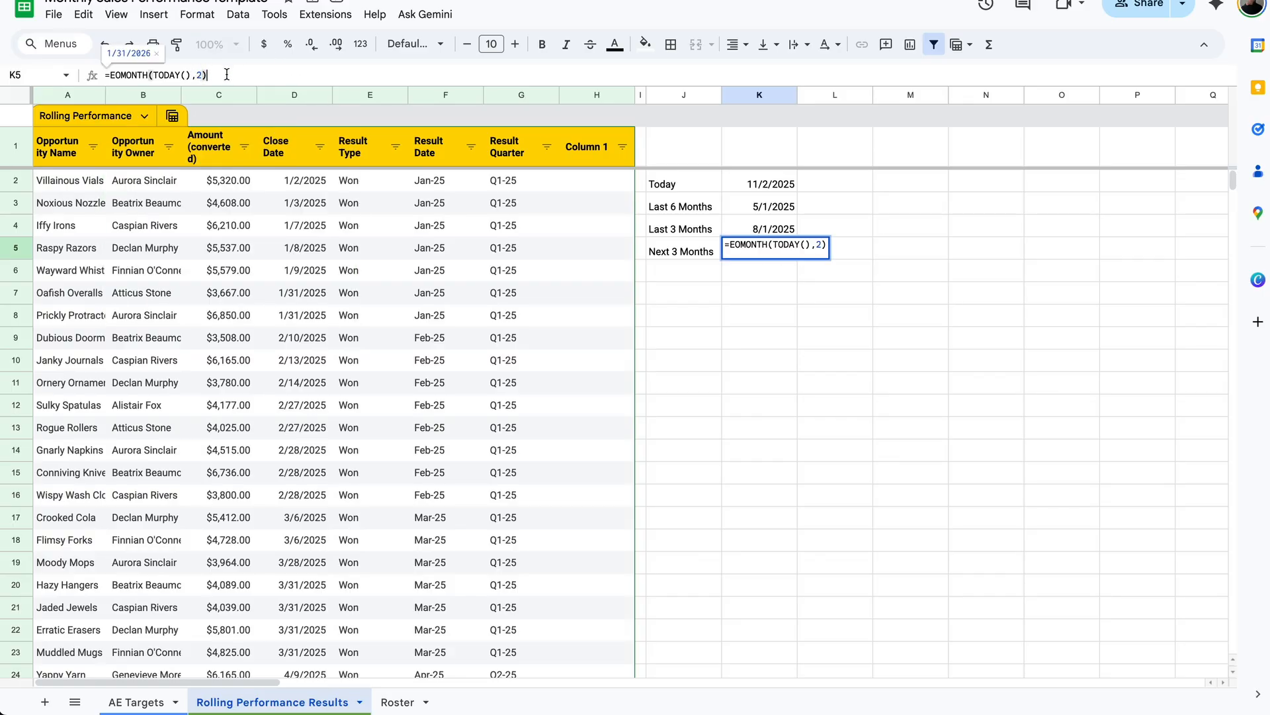
type("+1")
key("Return")
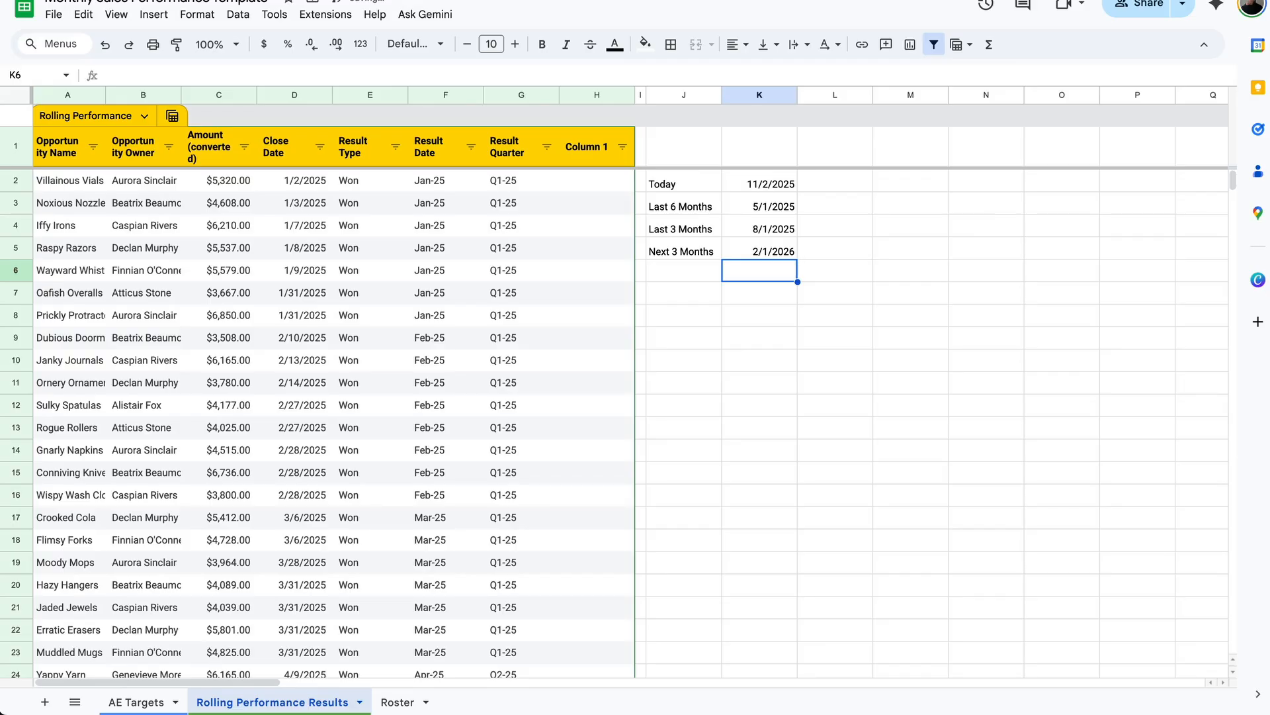